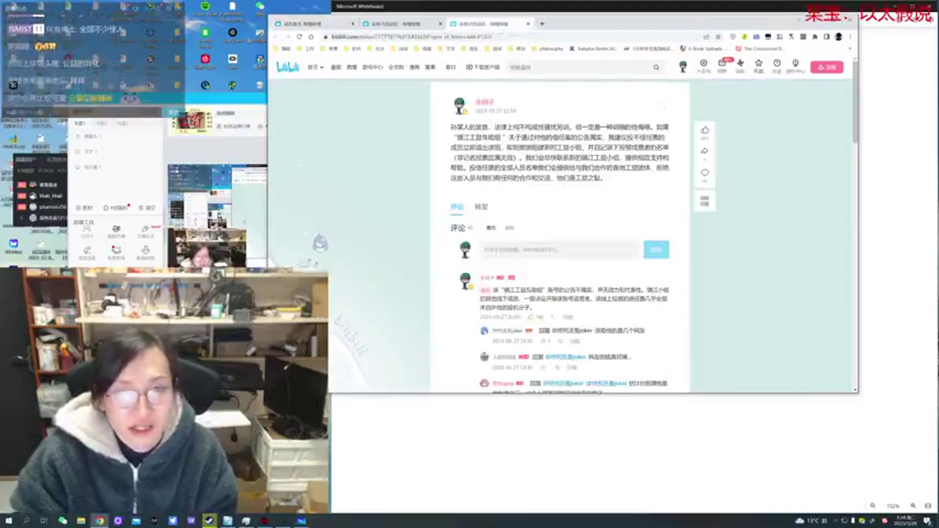
Reload the post about the 镇江工益互助组 and look through its comments.
scroll(534, 146, "down", 4)
scroll(535, 146, "up", 4)
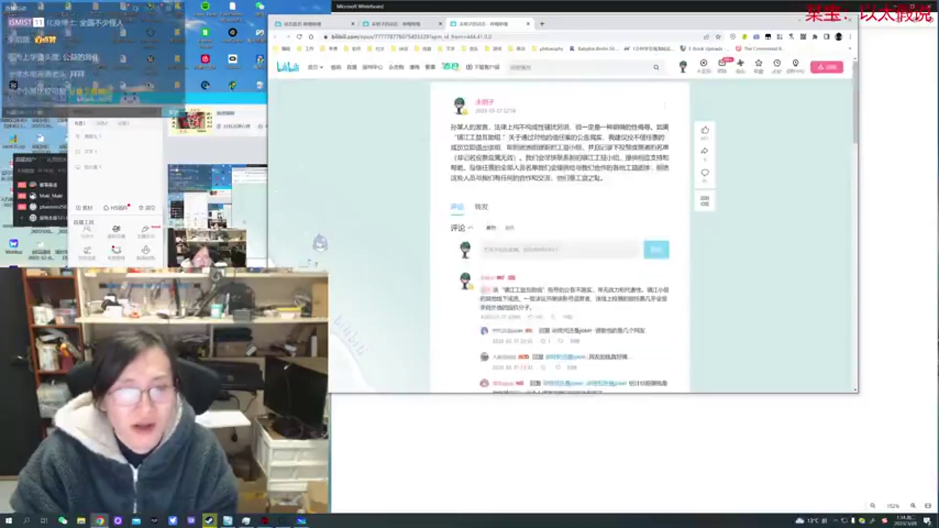
key("F5")
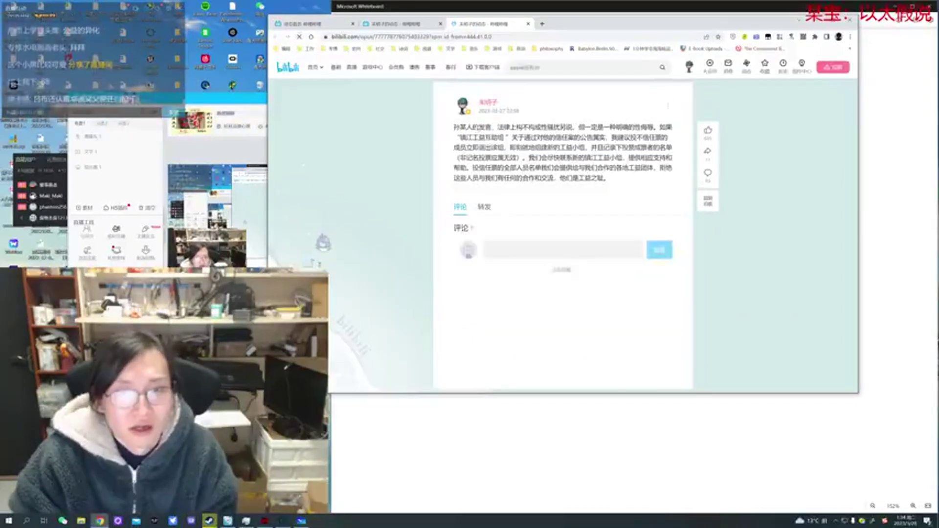
scroll(514, 145, "down", 1)
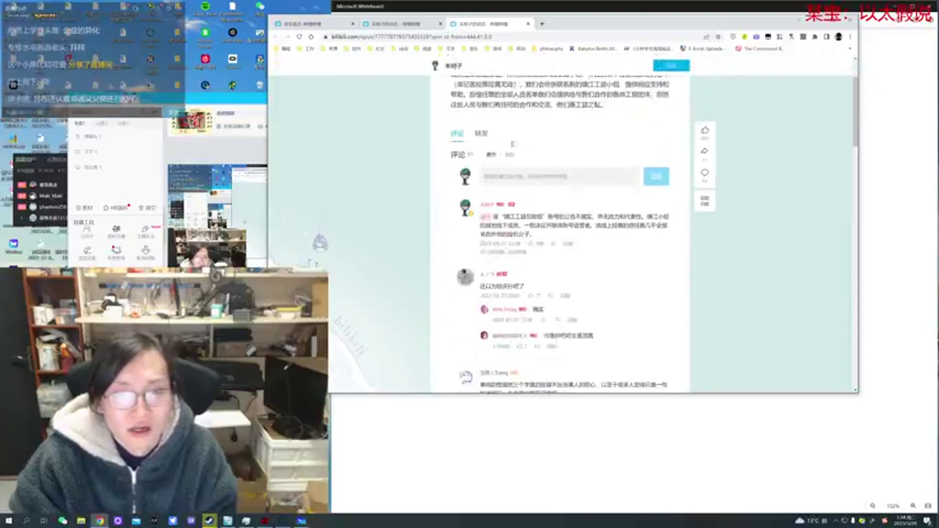
Show the post's reposts (转发) and read through the list to its end.
left_click(483, 134)
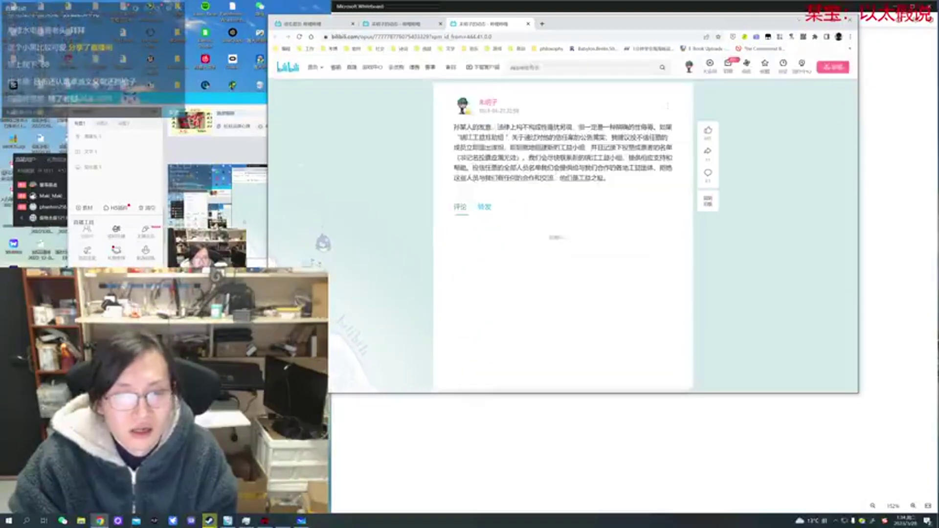
left_click_drag(542, 241, 559, 250)
left_click(553, 264)
left_click_drag(498, 259, 525, 240)
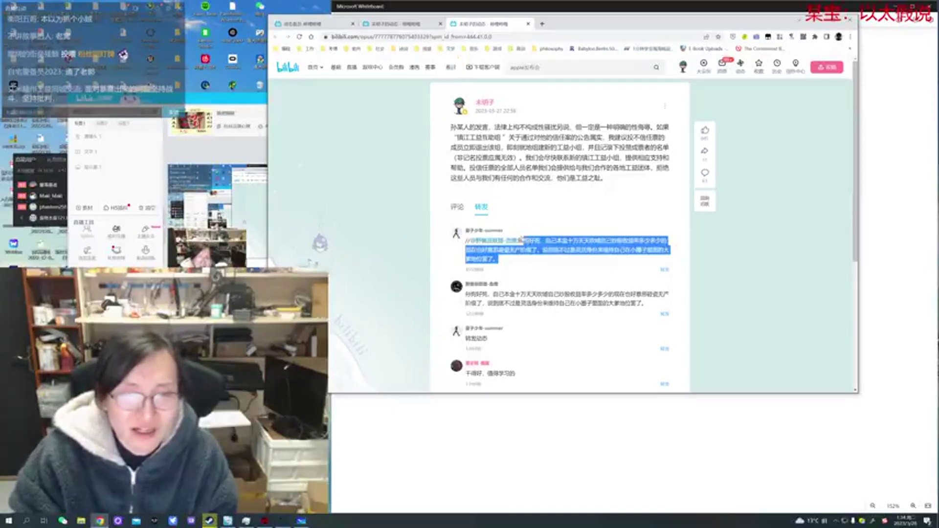
left_click(555, 262)
scroll(555, 262, "down", 3)
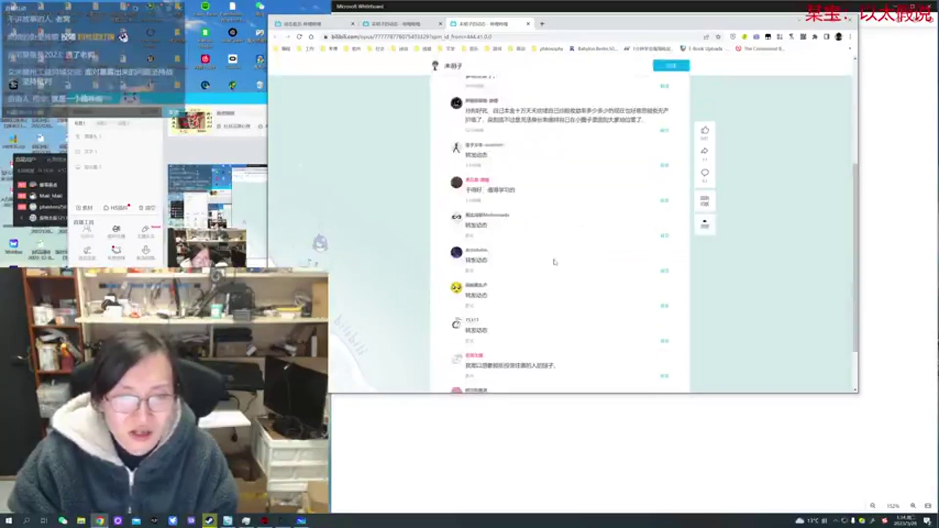
scroll(555, 256, "up", 3)
scroll(556, 254, "down", 5)
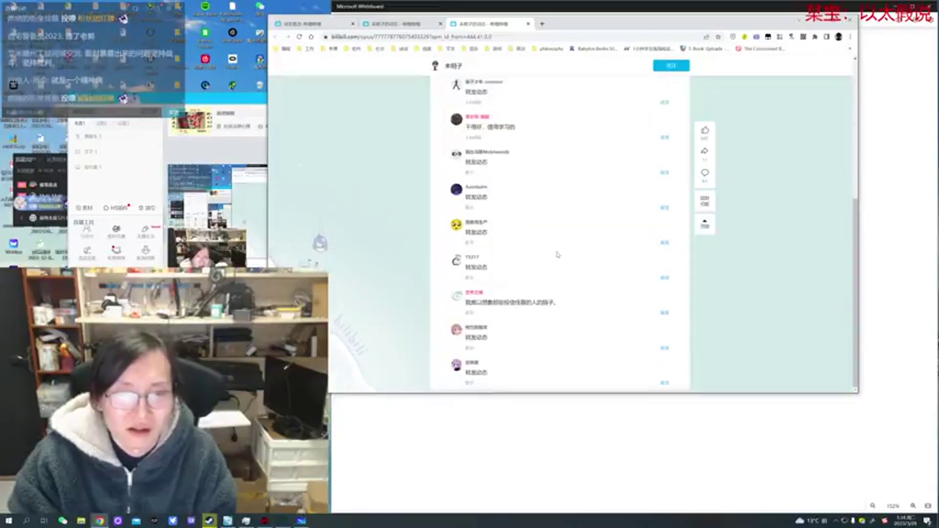
Go from the post to the creator centre's video submission page and start choosing a video file to upload.
left_click(398, 24)
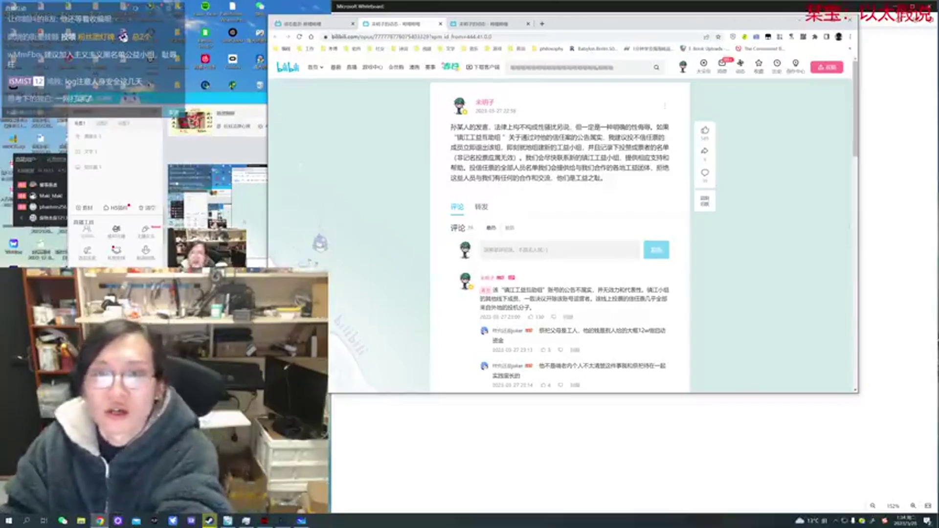
left_click(595, 62)
left_click(360, 179)
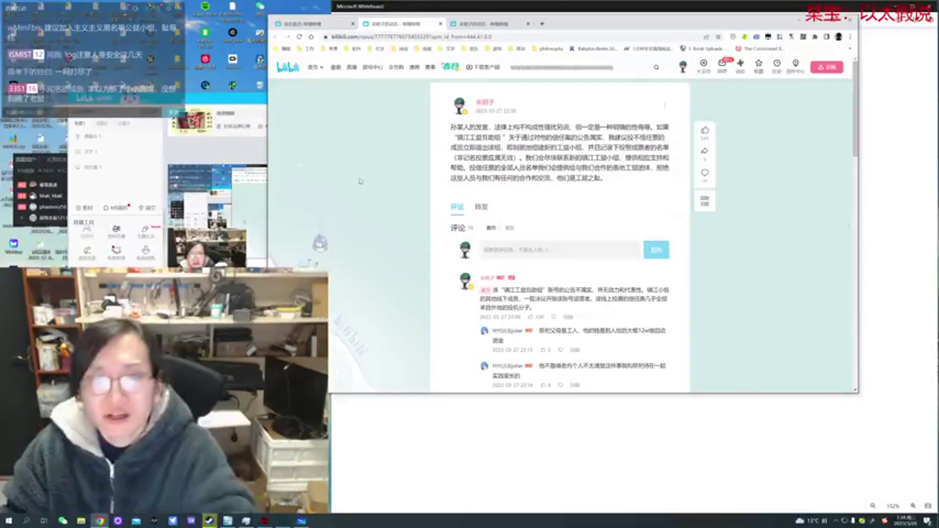
left_click(827, 67)
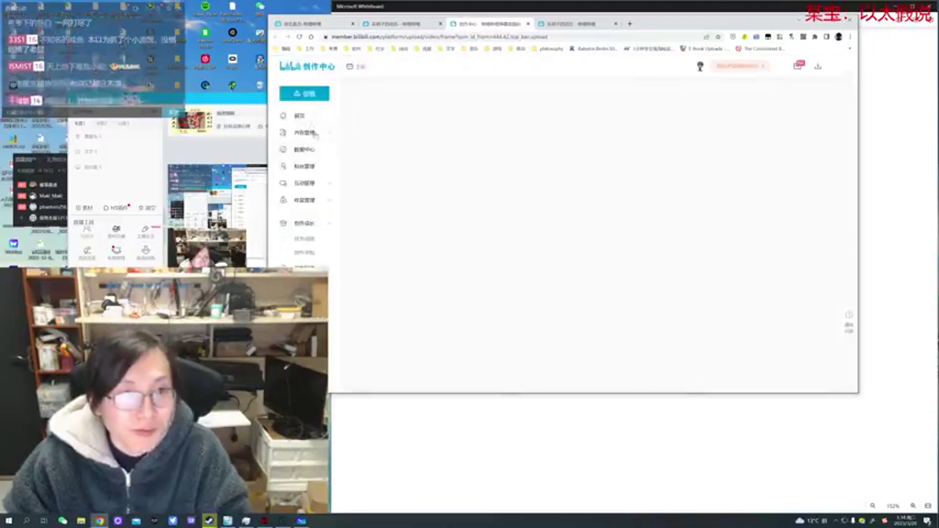
left_click(316, 134)
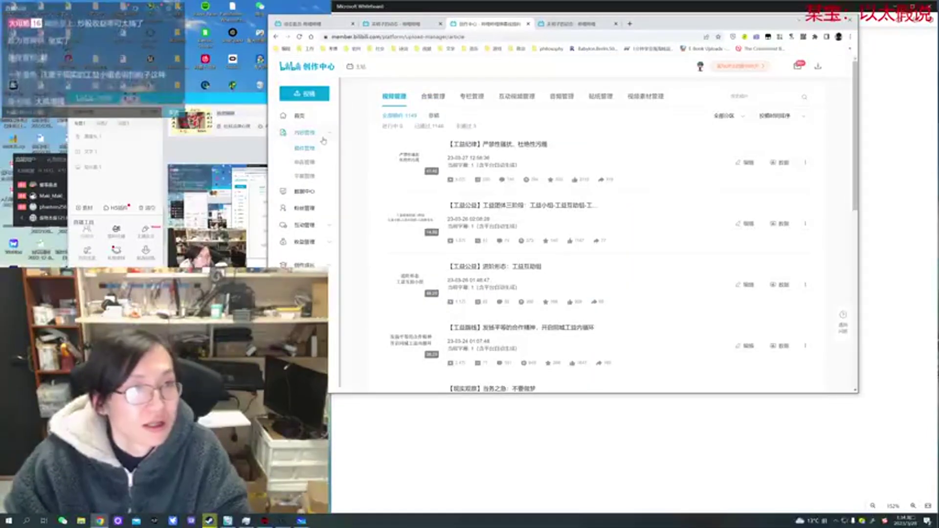
left_click(311, 96)
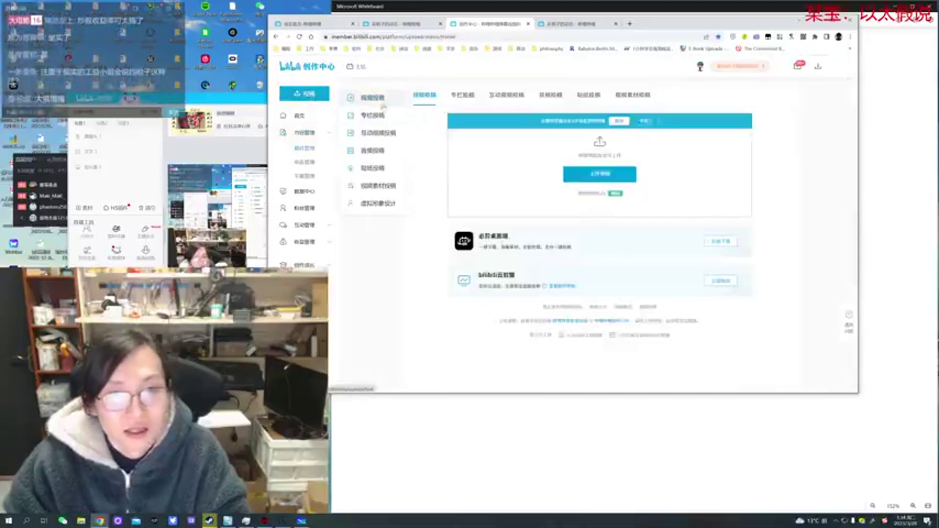
left_click(600, 174)
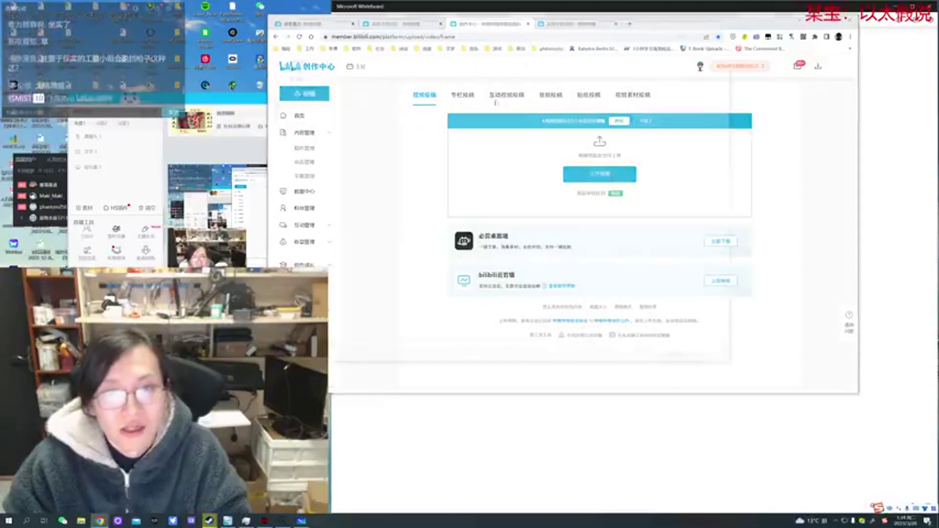
left_click_drag(420, 23, 462, 78)
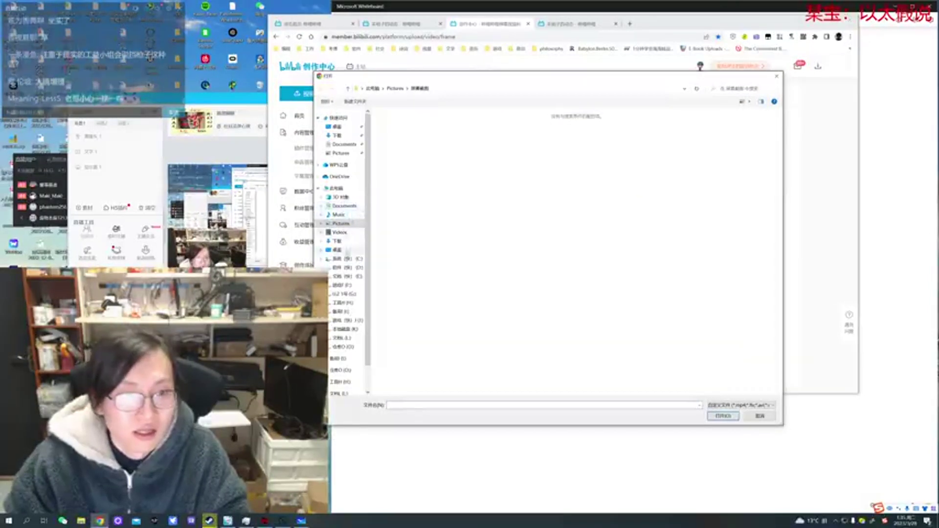
scroll(342, 245, "down", 1)
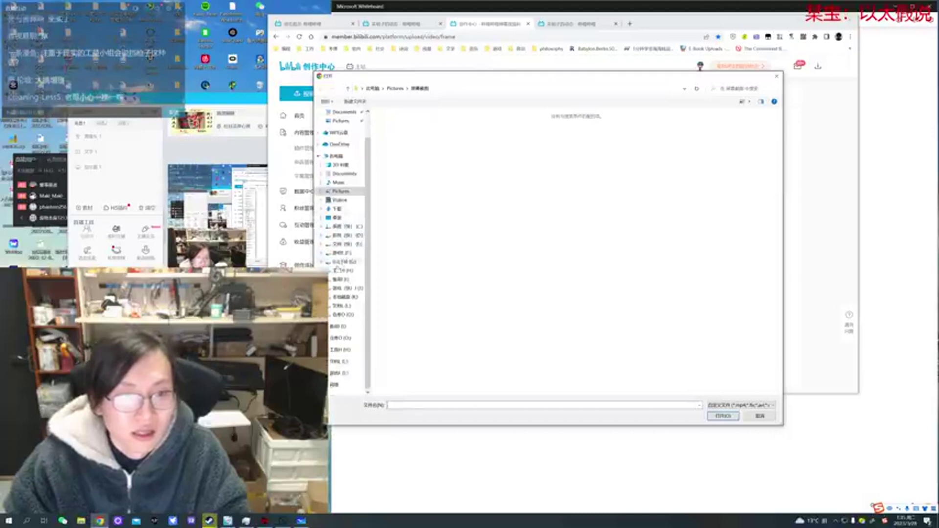
left_click(352, 307)
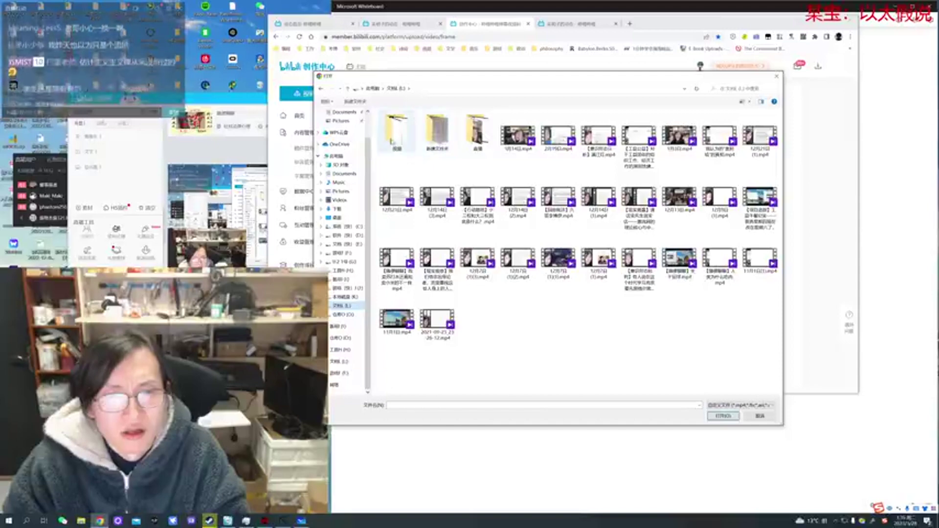
double_click(470, 139)
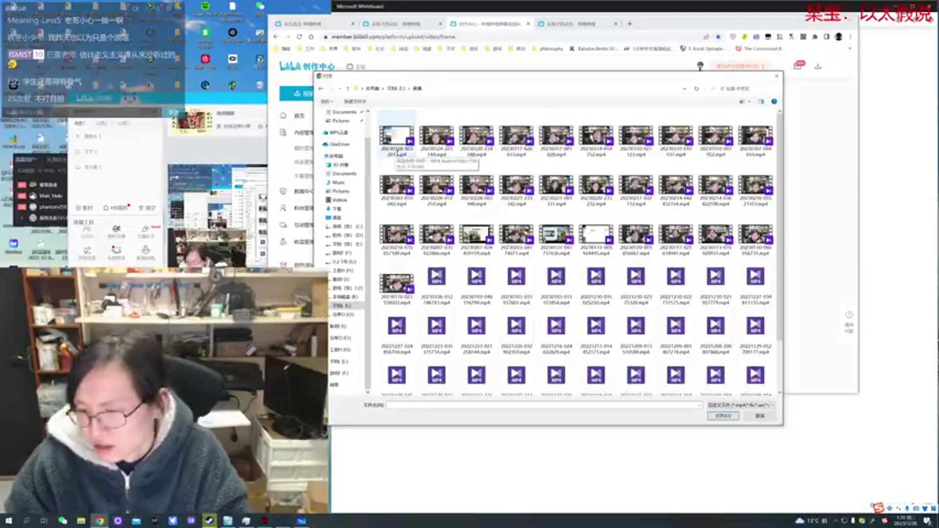
double_click(398, 138)
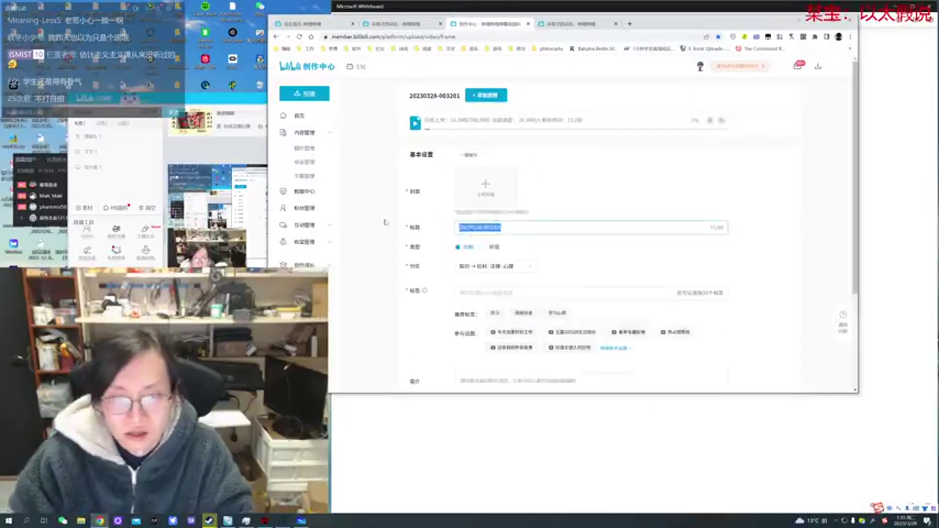
Replace the default video title with 【实事求是】学生如何做工益 followed by a comma.
type("gongyi")
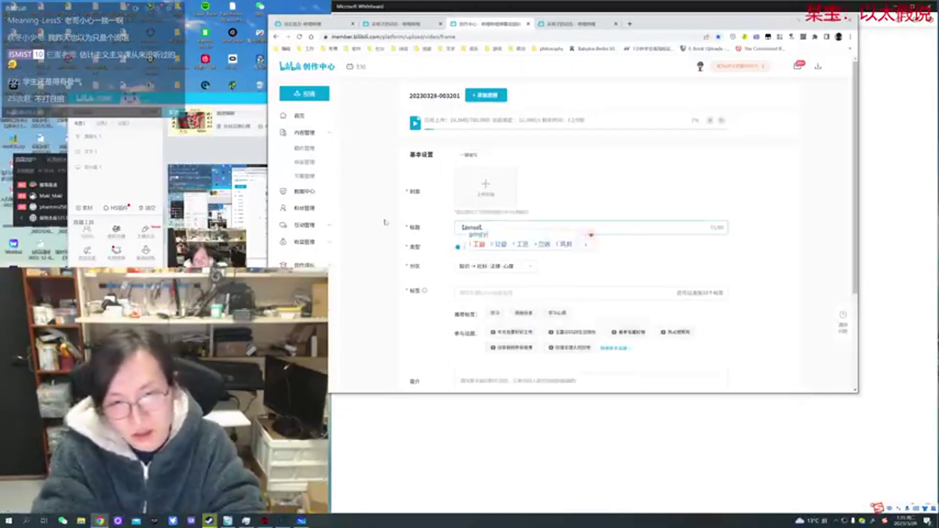
key("Escape")
type("shishijiedu】")
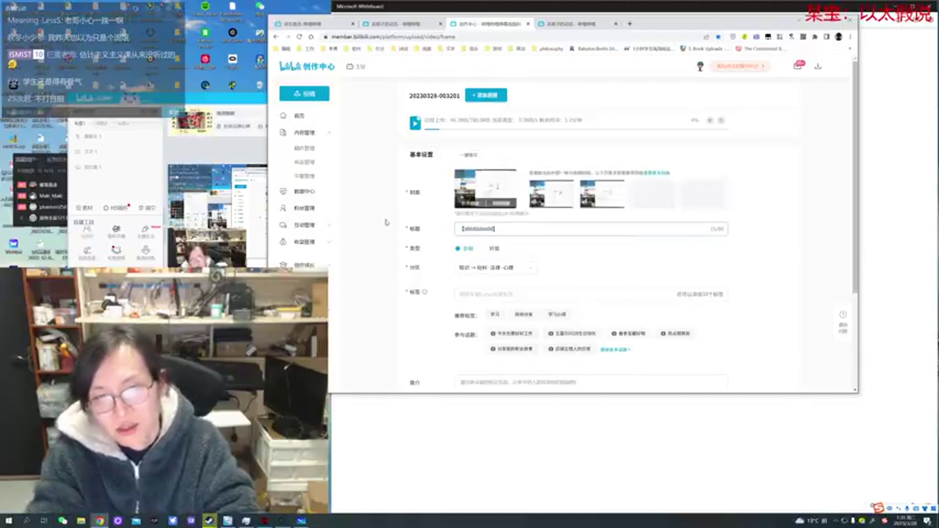
key("space")
type("zhuanxing")
key("space")
type("ruhe zuo gongyi")
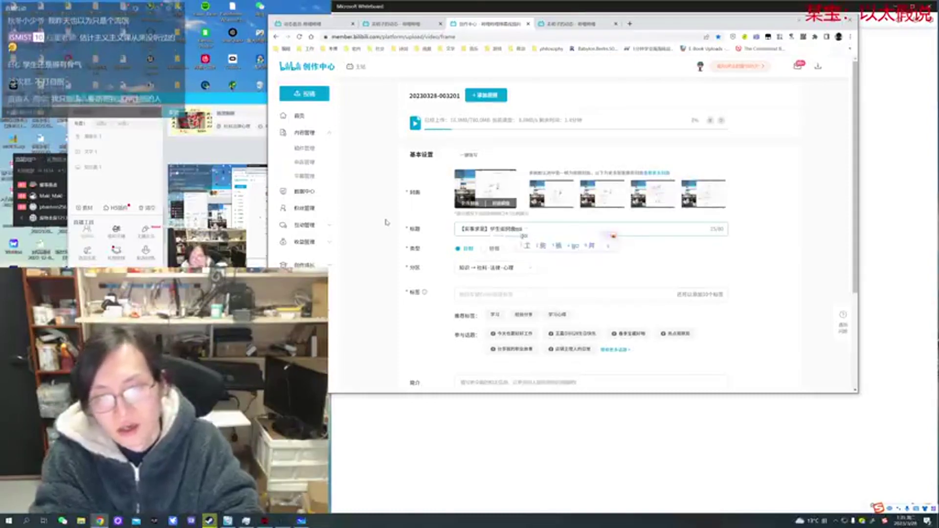
key("space")
type("——")
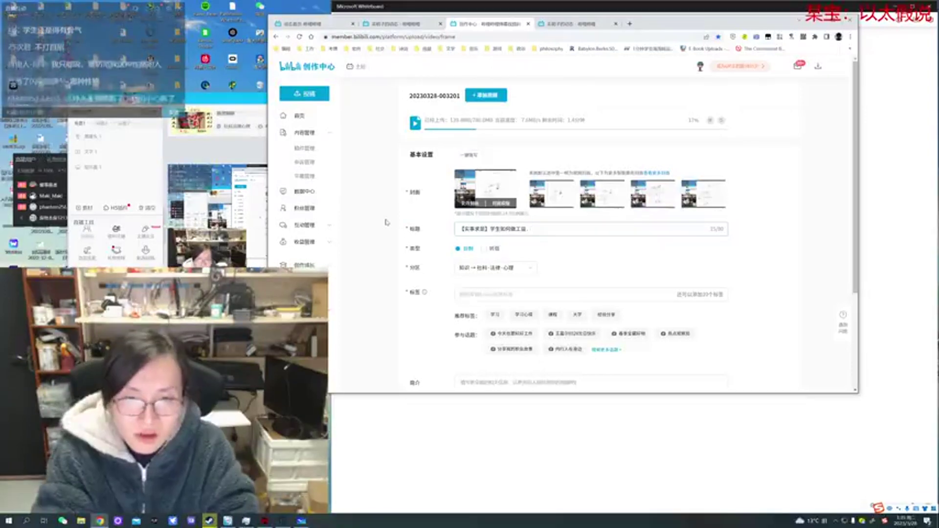
Continue the video title with 一定要防范小资产阶级投机分子混入工益队伍.
type("yi一定要fangfan")
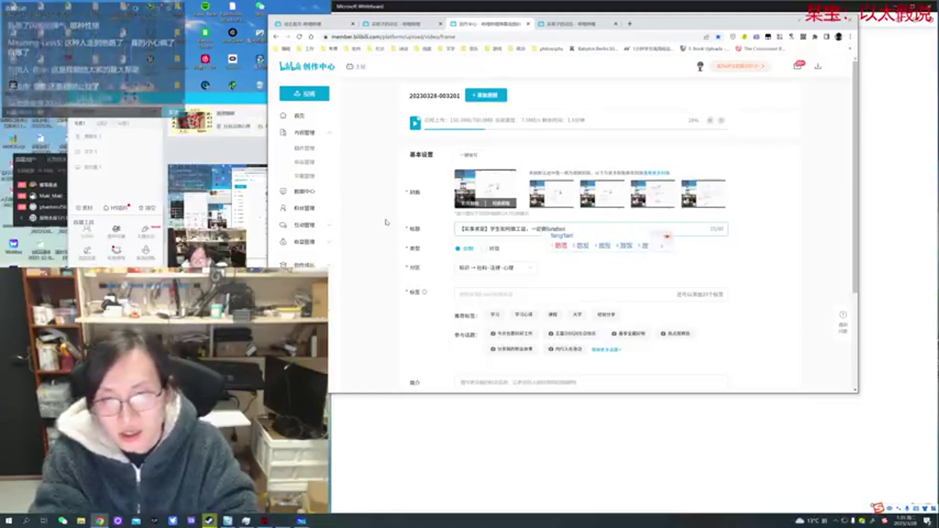
key("space")
type("xiaozichanjieji")
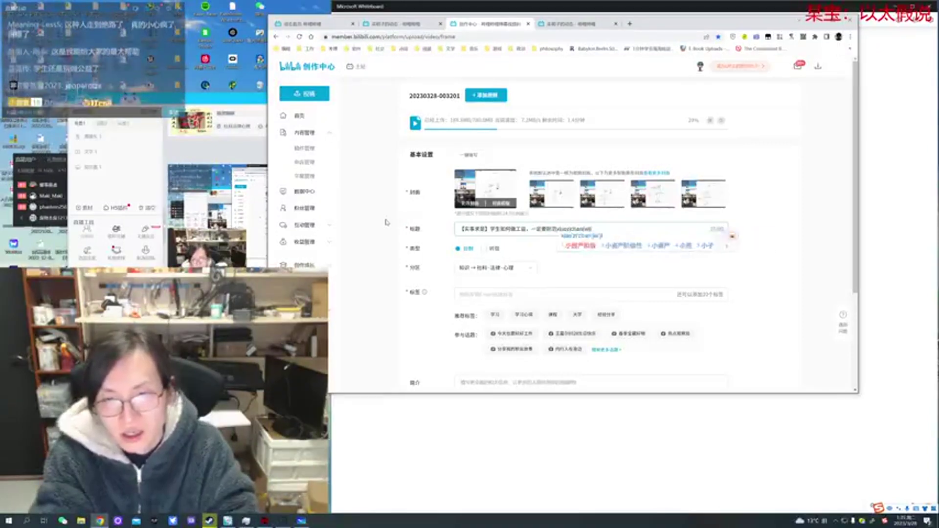
key("space")
type("fenzi")
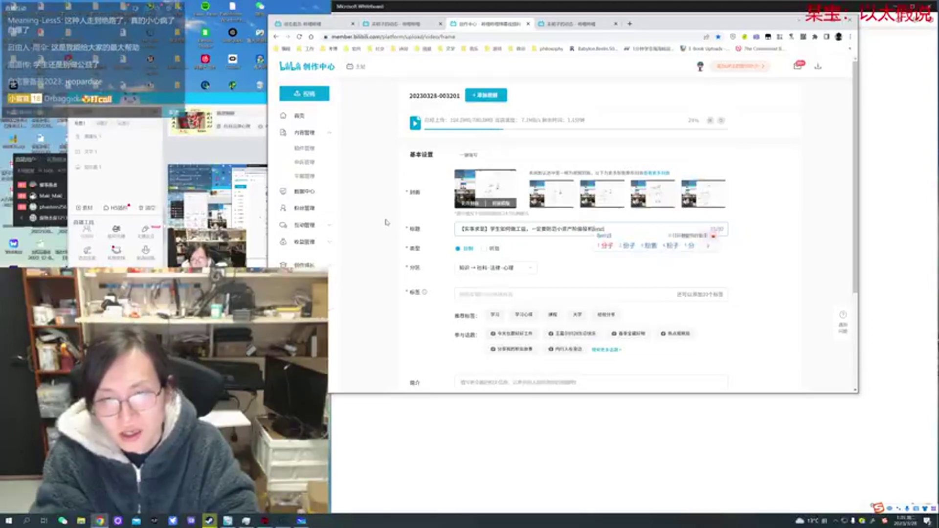
key("space")
type("zhuzhe")
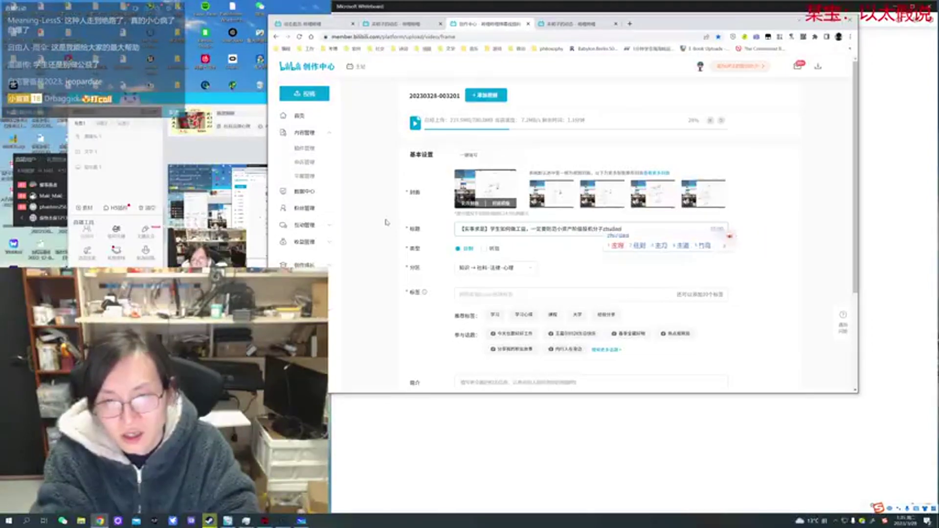
type("hunru")
key("space")
type("gongyi")
key("space")
type("zuzhi")
key("space")
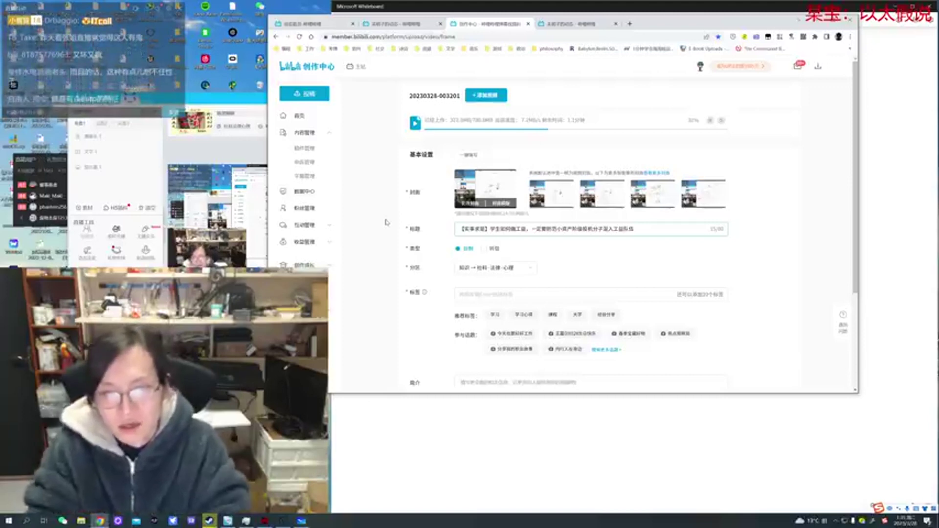
Replace the title's comma with a —— dash and insert “江湖豪杰”型的 before 小资产阶级.
key("BackSpace")
type("——")
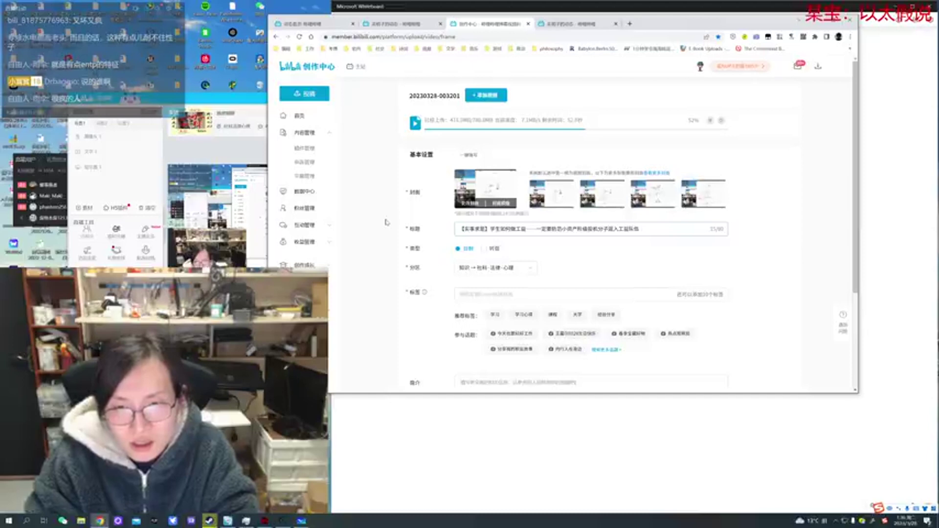
type("“”")
key("Left")
type("jianghuhaojie")
key("space")
type("xiao")
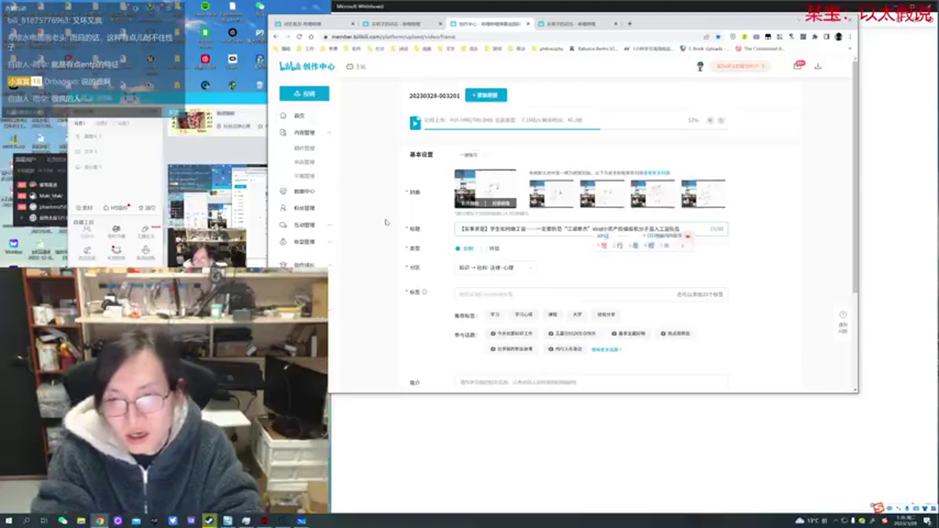
key("space")
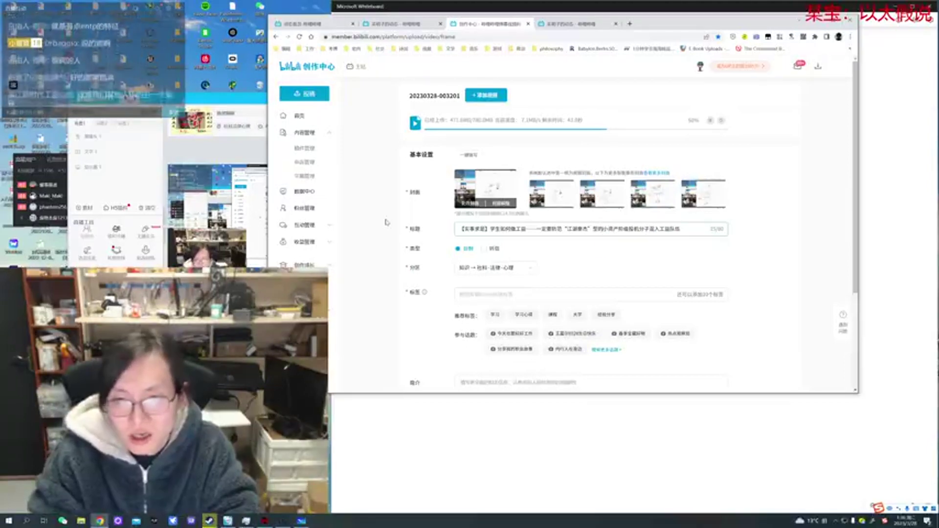
Try 大侠 in place of 豪杰 in the title's quoted phrase, and restore 豪杰.
key("BackSpace")
key("BackSpace")
type("daxia")
key("space")
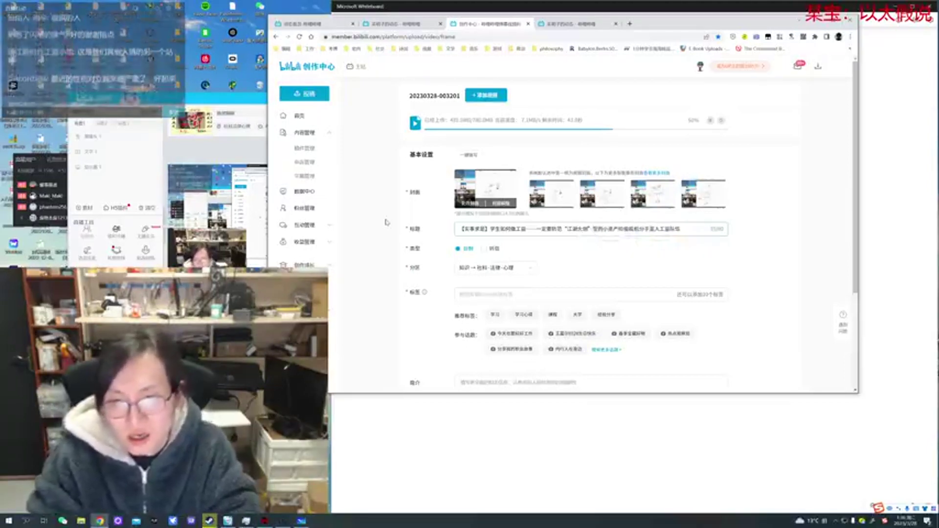
key("BackSpace")
key("BackSpace")
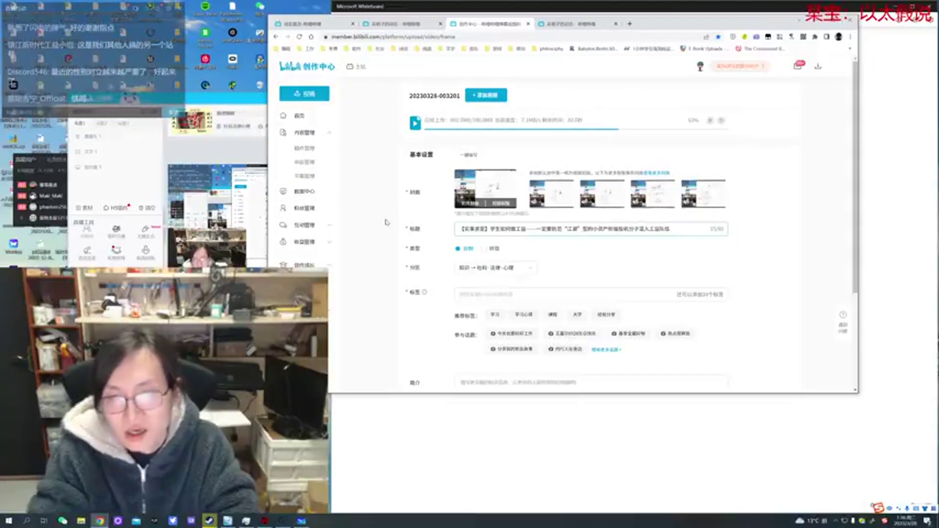
type("haojie")
key("space")
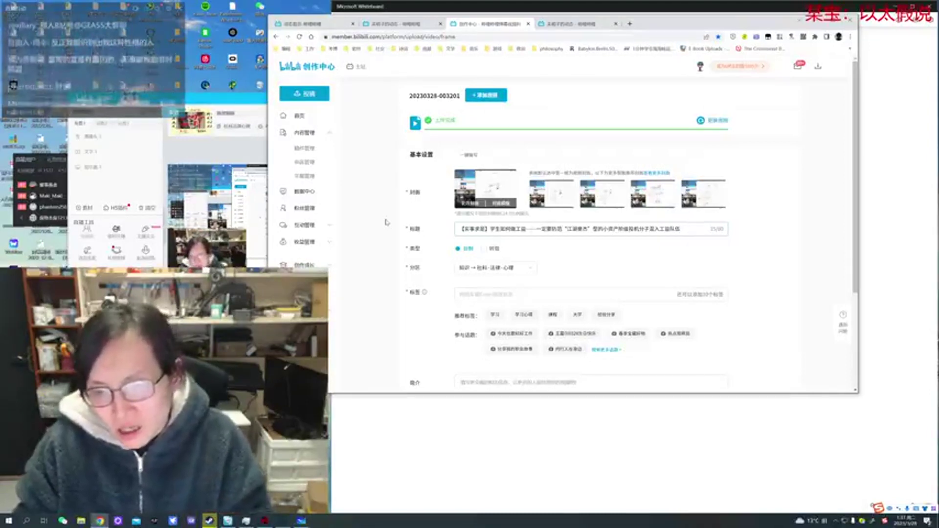
left_click_drag(564, 229, 587, 229)
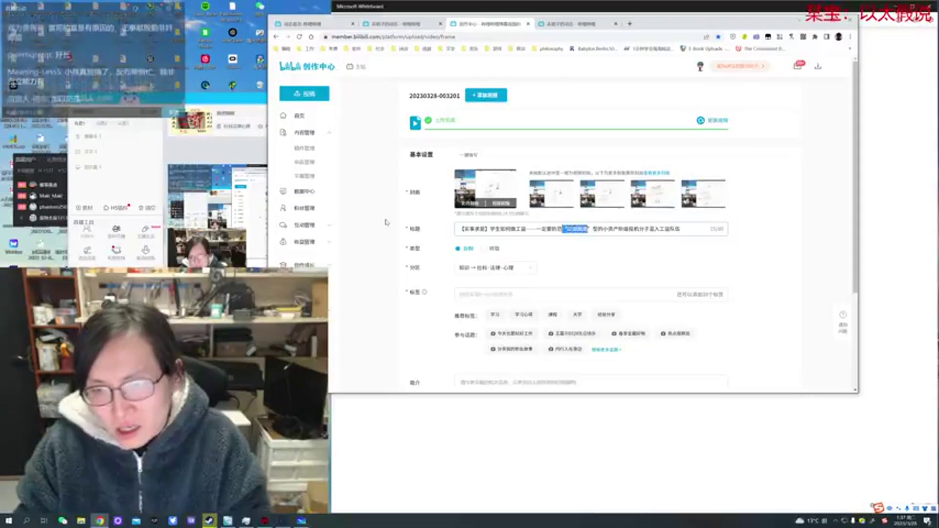
key("Right")
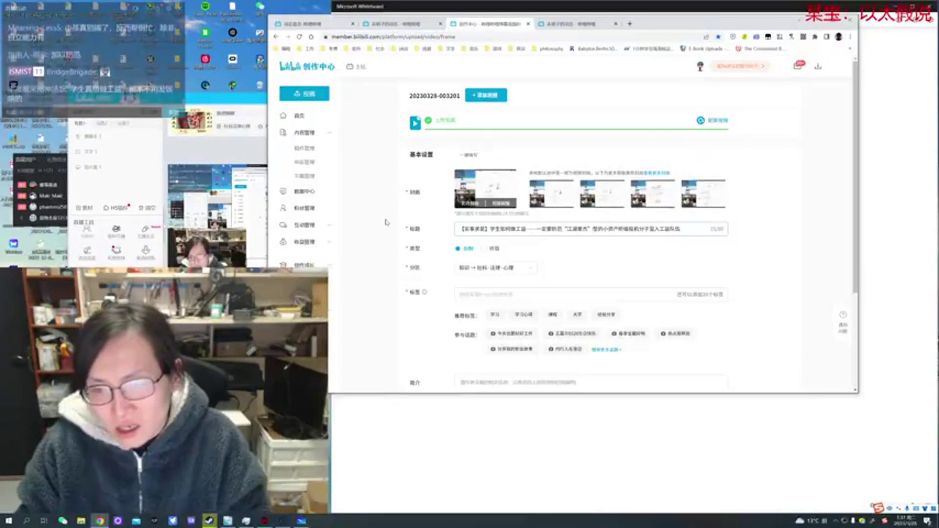
Delete the closing phrase 混入工益队伍 so the video title ends with 投机分子.
key("BackSpace")
key("BackSpace")
key("BackSpace")
key("BackSpace")
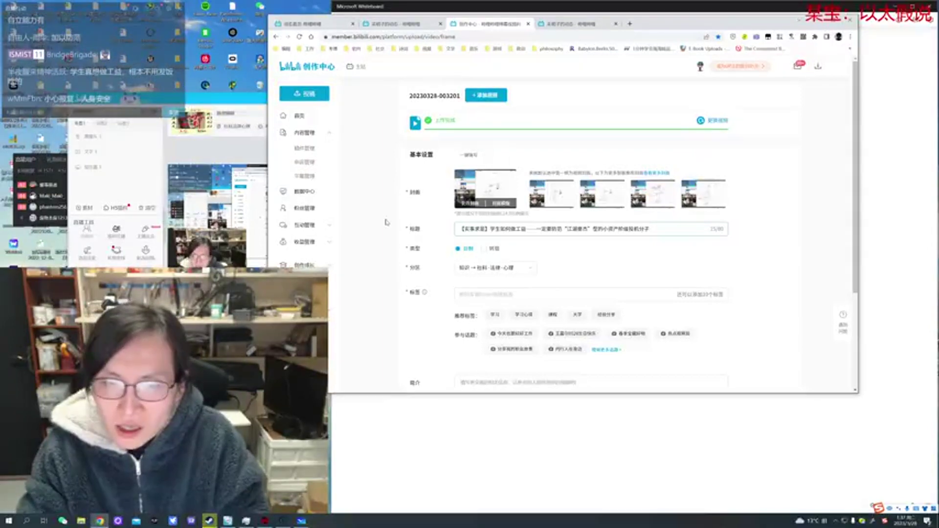
Reword 一定要防范 in the video title as 要格外防范, trying 辨别 before settling on 格外.
key("BackSpace")
key("BackSpace")
key("BackSpace")
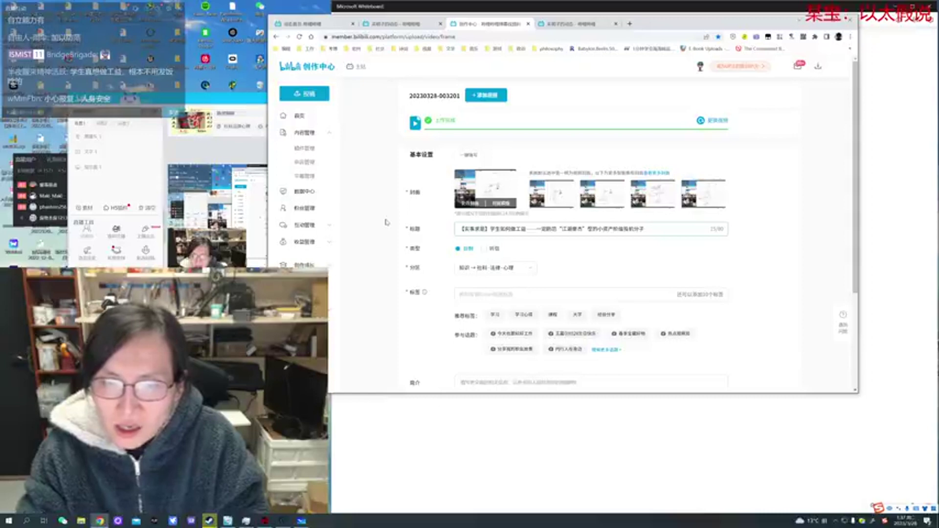
type("需")
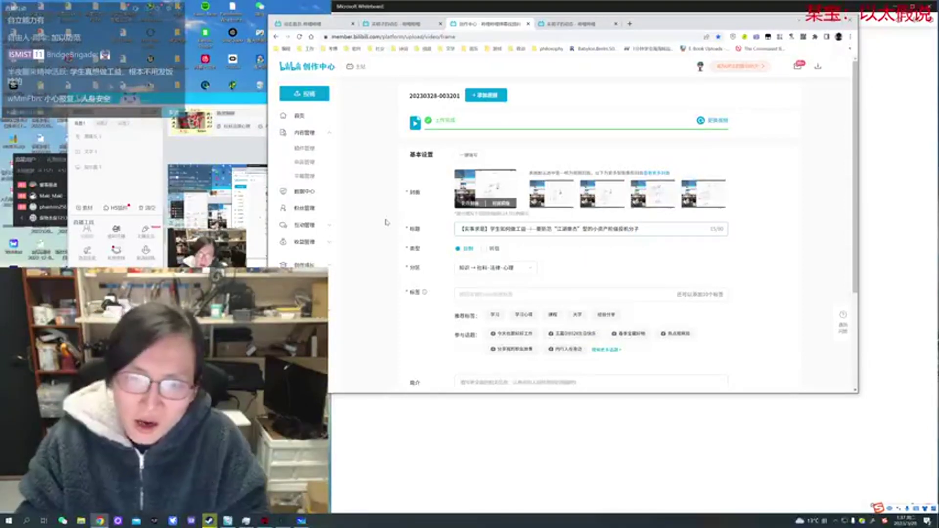
type("辨别")
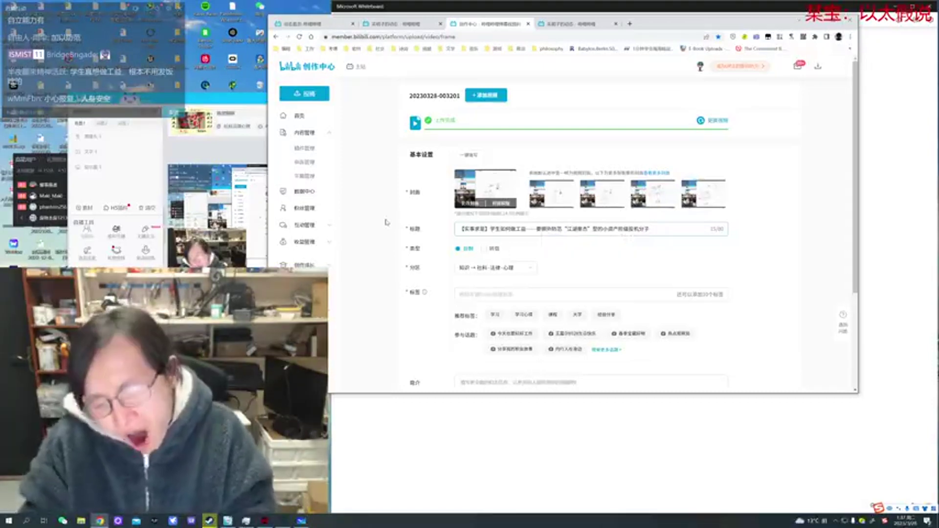
key("BackSpace")
key("BackSpace")
type("格外")
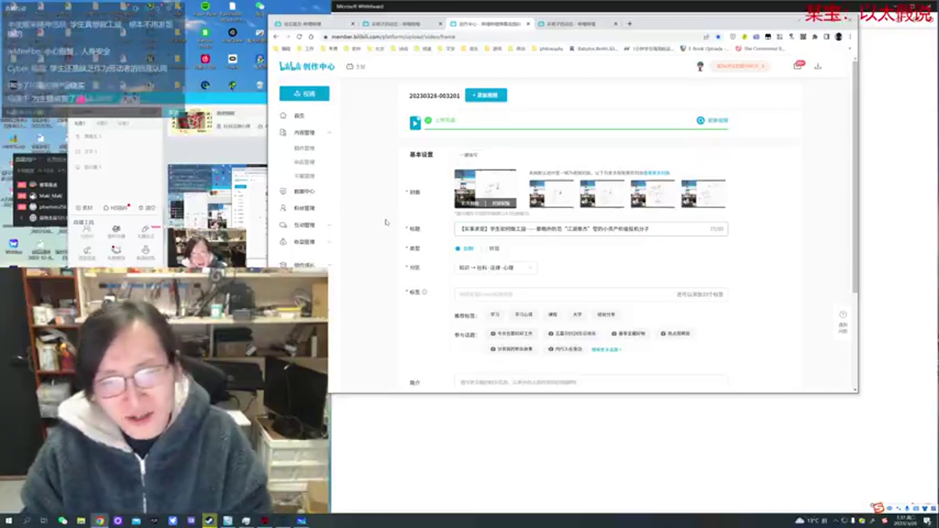
key("shift+End")
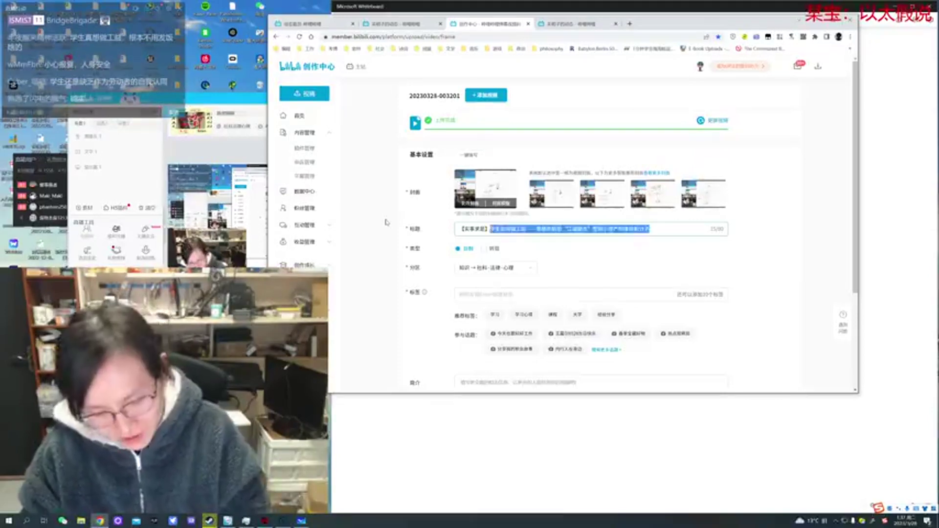
key("ctrl+v")
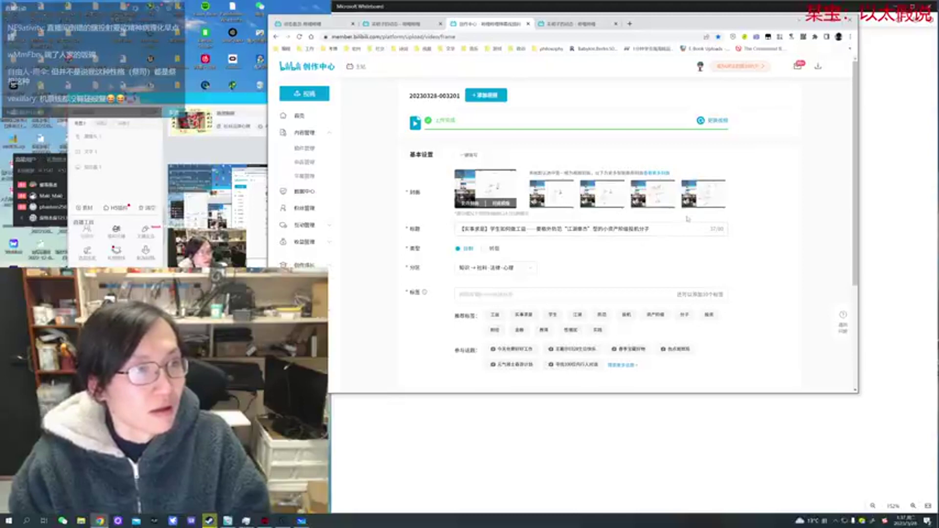
left_click_drag(650, 229, 494, 229)
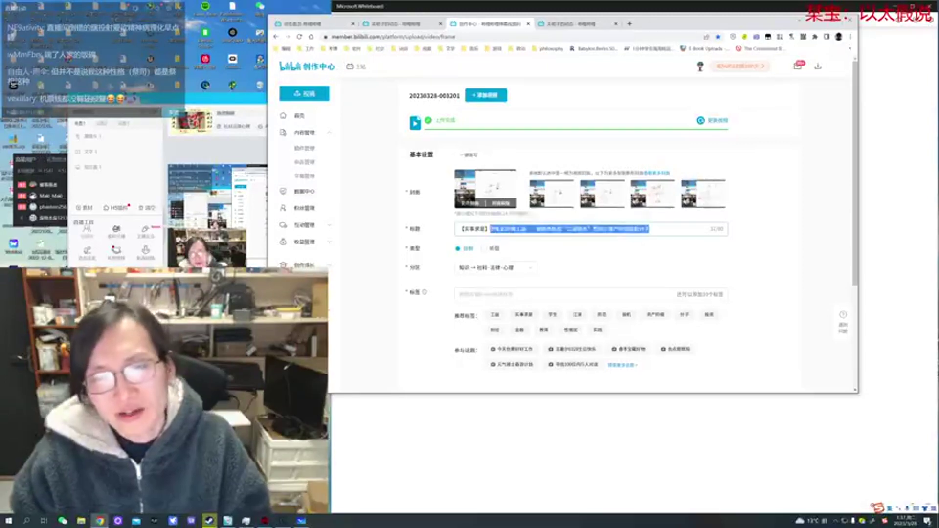
left_click(583, 255)
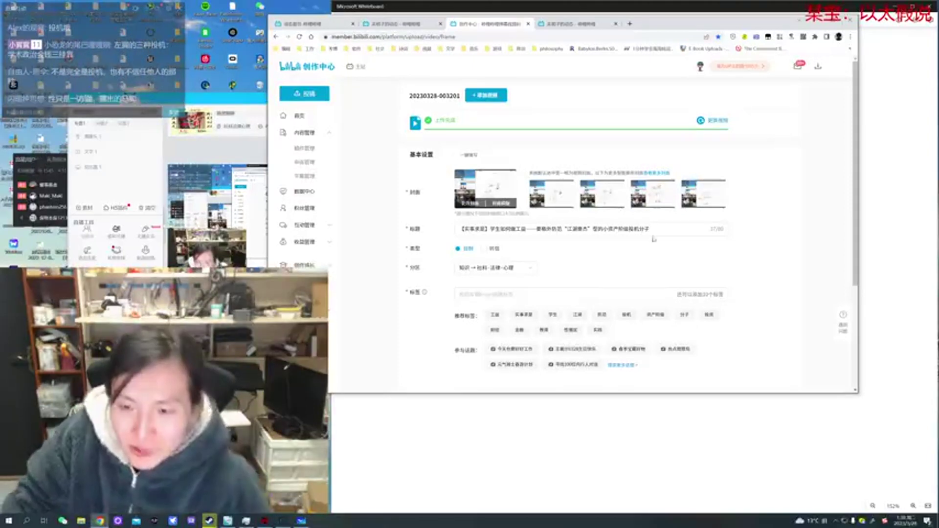
left_click_drag(658, 229, 491, 230)
right_click(501, 230)
left_click(524, 258)
left_click(582, 267)
Show the desktop and close the Windows Settings window.
key("super+d")
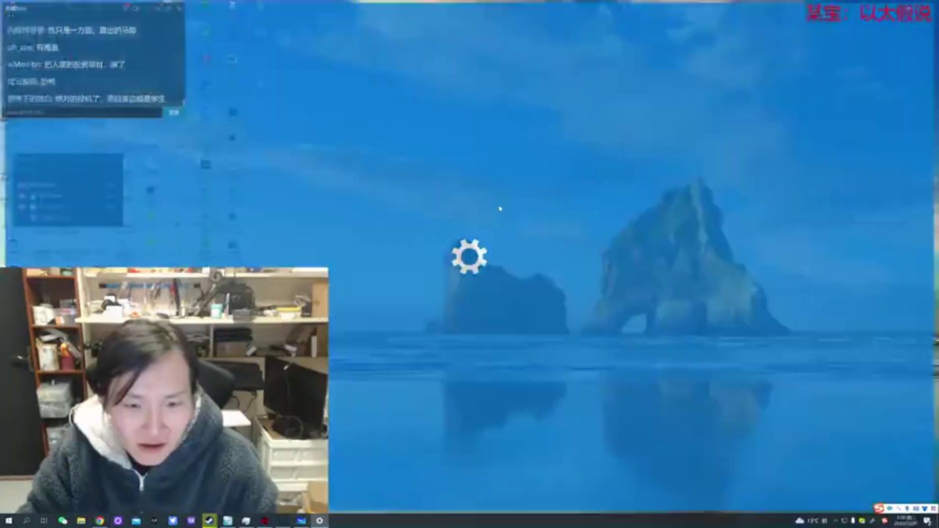
right_click(500, 203)
left_click(933, 5)
right_click(533, 155)
left_click(470, 170)
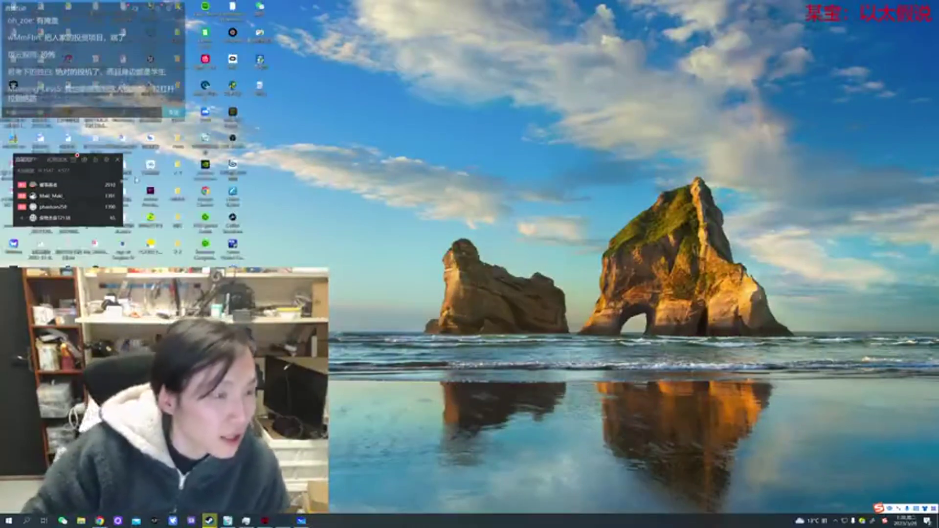
Move the small live-viewer ranking overlay down off the desktop icons and refresh the desktop.
left_click_drag(97, 184, 117, 292)
right_click(368, 187)
left_click(359, 208)
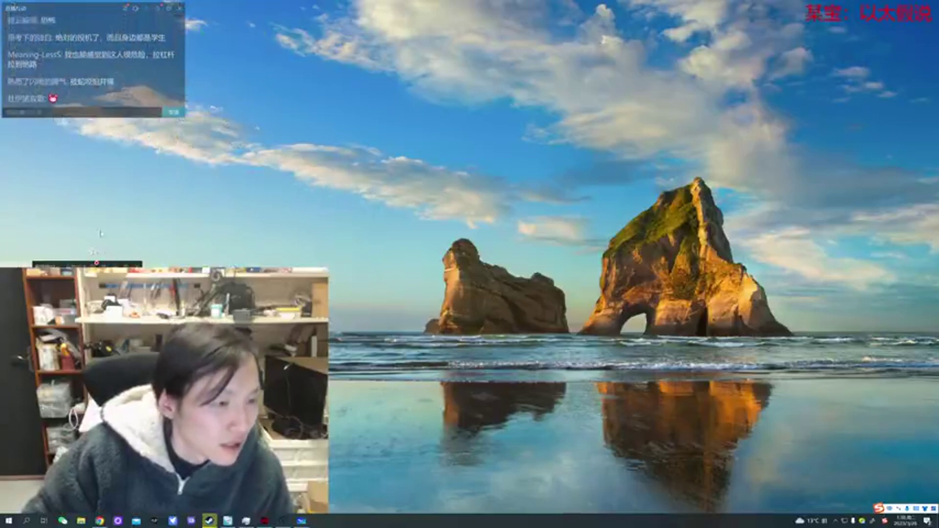
left_click_drag(112, 264, 112, 288)
right_click(393, 174)
left_click(447, 195)
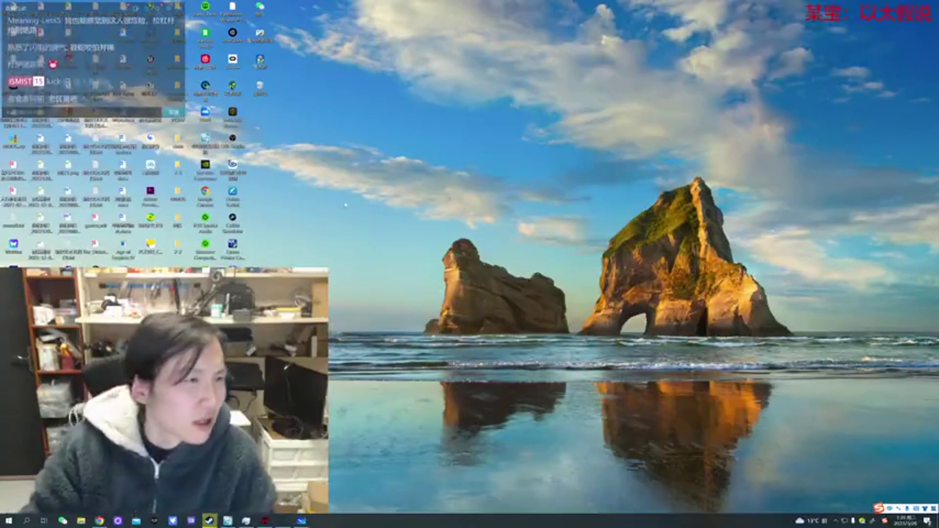
Switch back to Chrome with the video upload form and refresh the desktop behind it.
left_click(99, 521)
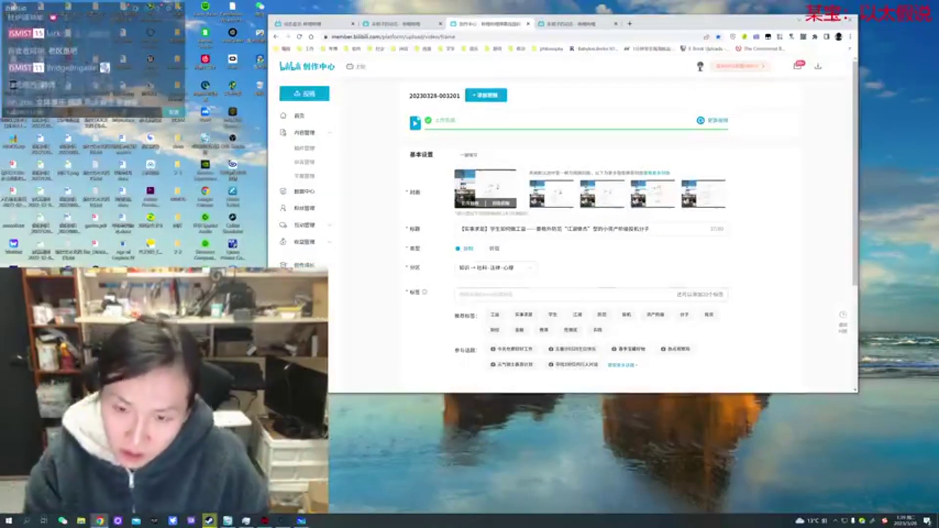
left_click_drag(650, 229, 496, 237)
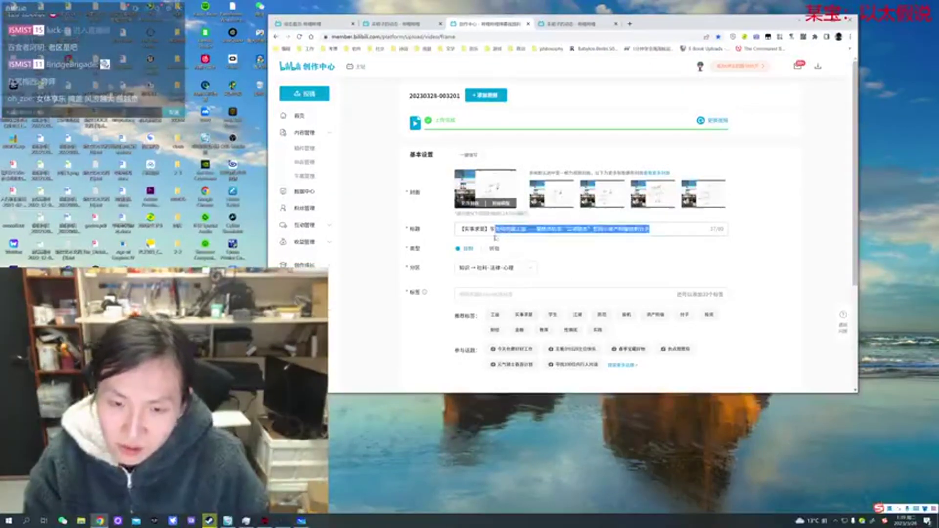
left_click(613, 265)
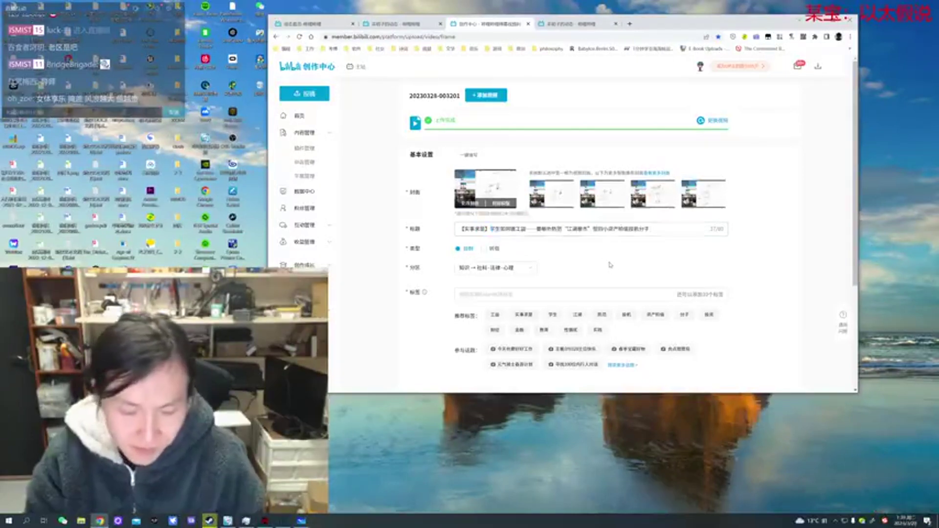
right_click(251, 211)
left_click(229, 263)
Insert 以镇江, the anonymised person's name and 为 before 要格外防范 in the video title.
left_click(536, 229)
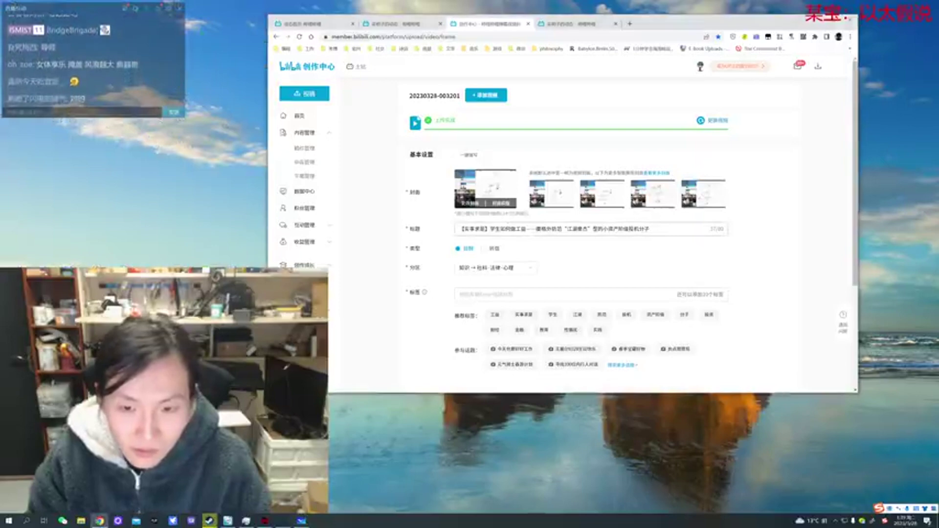
type("y")
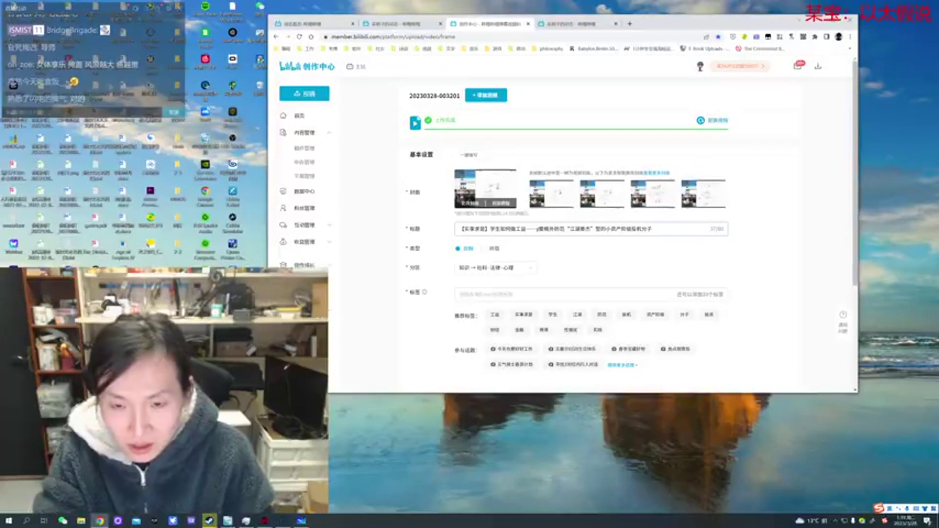
key("BackSpace")
type("以zh")
type("zhengjiang")
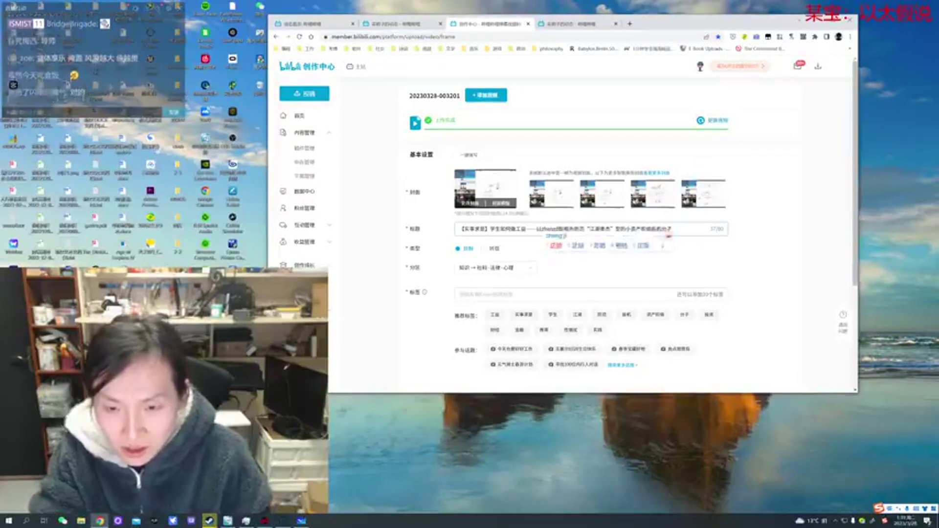
key("space")
type("sunw")
key("BackSpace")
type("mou")
key("space")
type("wei")
key("space")
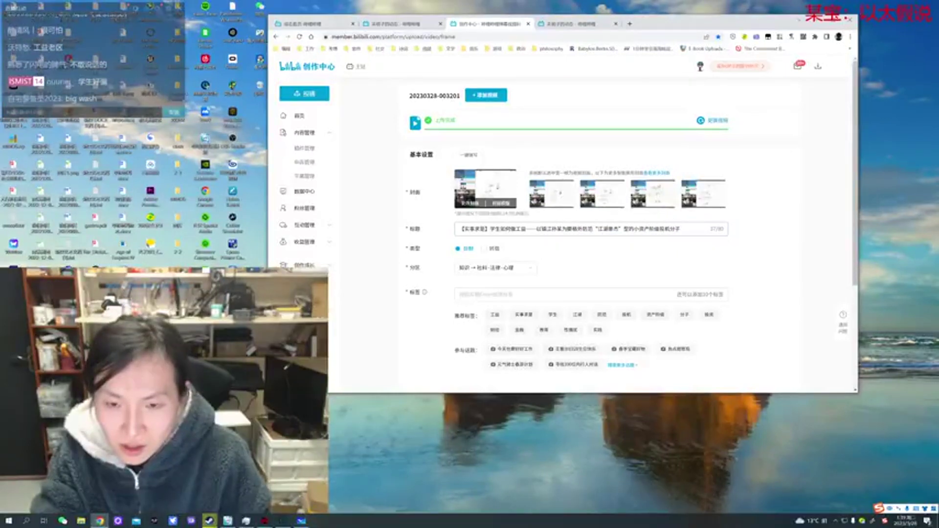
Complete the inserted title clause with 反面教材 and a comma after 为, in place of the trial word 教训.
type("鉴，")
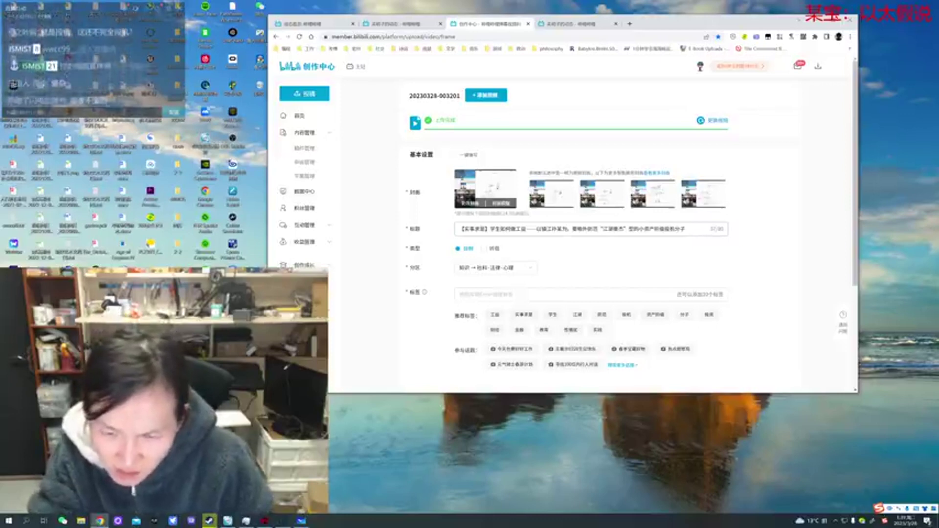
type("jiaoxu")
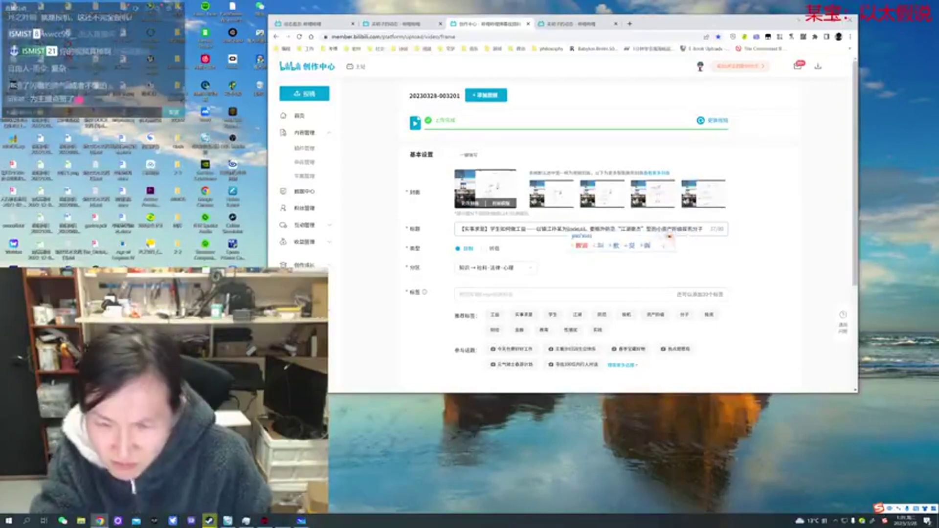
key("space")
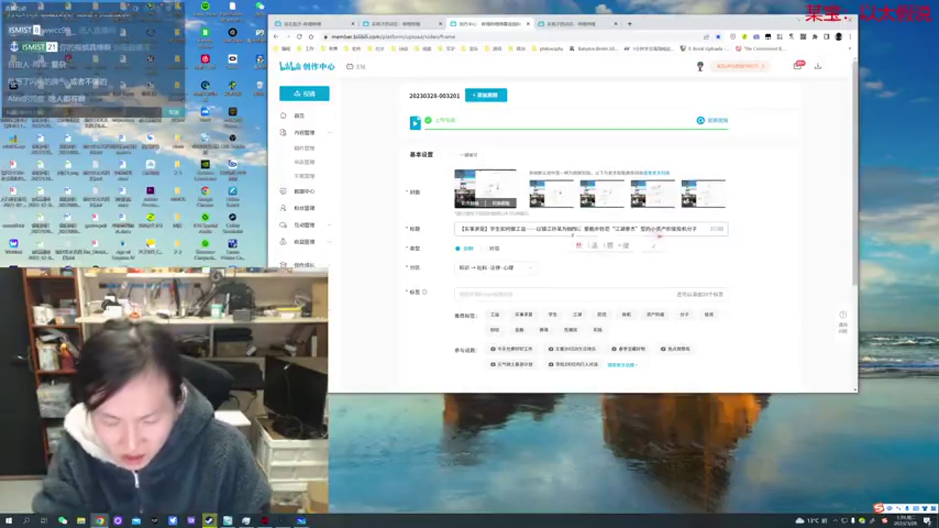
key("BackSpace")
key("BackSpace")
type("fanmian")
key("space")
type("jiao")
key("space")
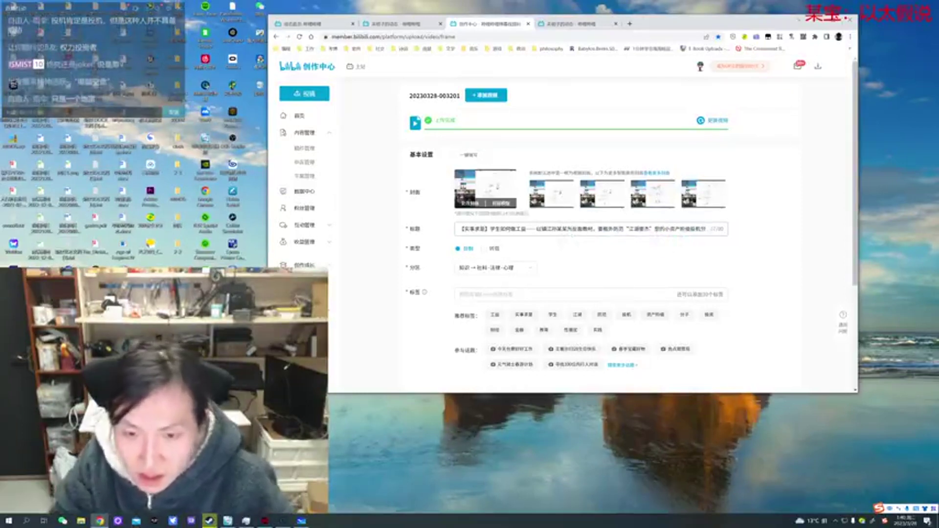
Try to insert 孤注一掷的 before “江湖豪杰” in the video title, and remove it.
left_click_drag(537, 228, 708, 229)
left_click(706, 229)
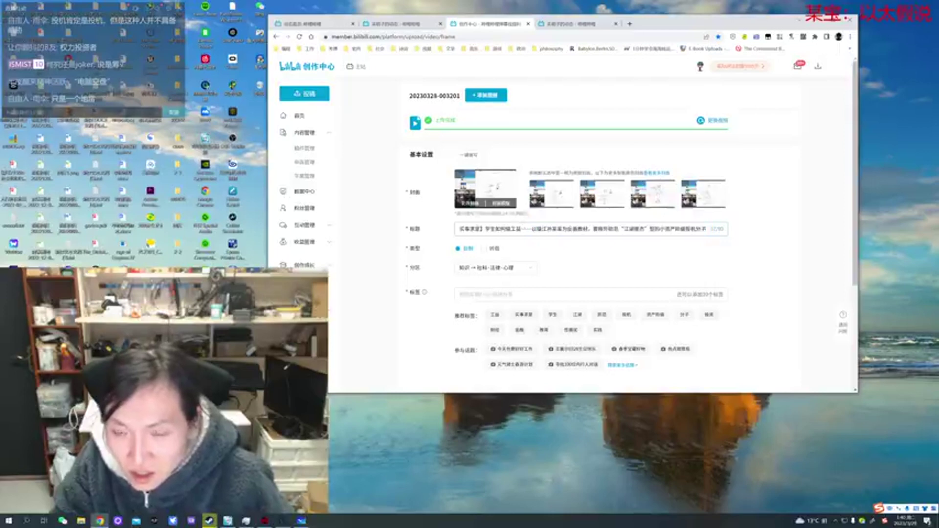
type("【")
key("BackSpace")
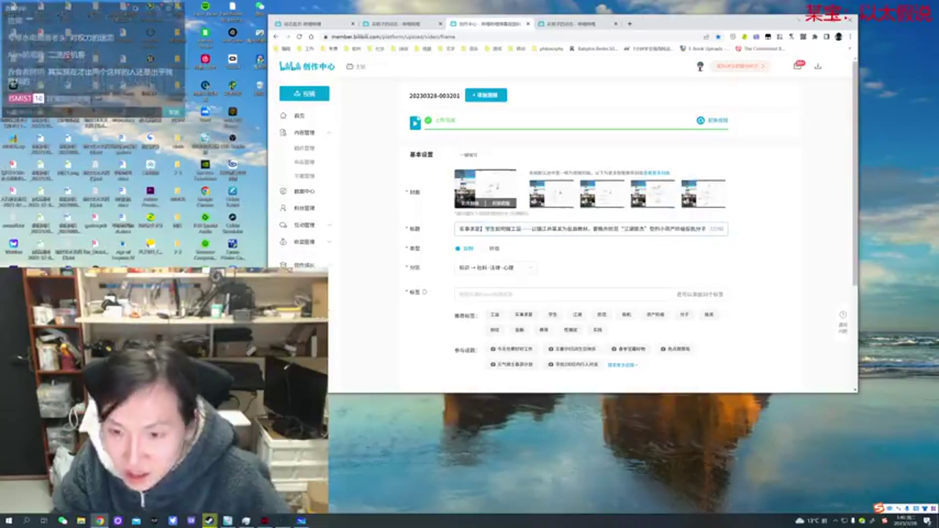
type("g孤注一掷的")
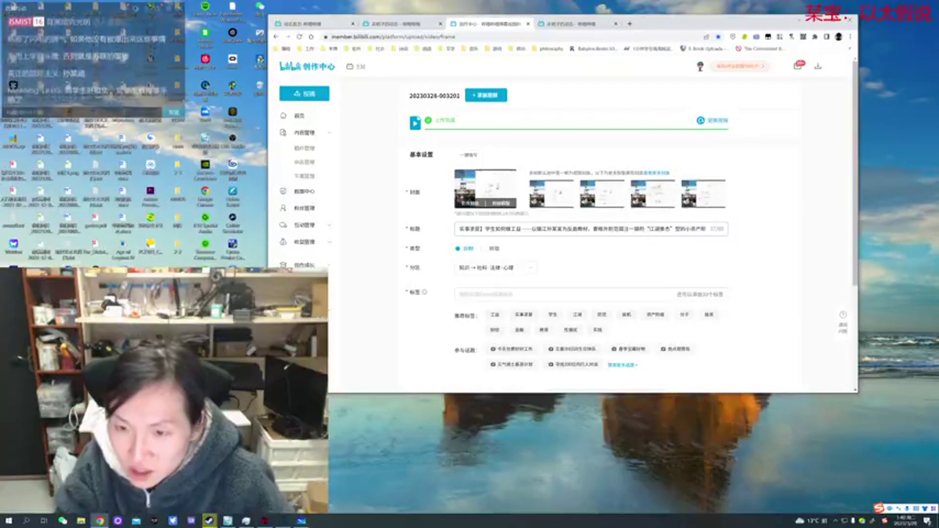
left_click_drag(639, 229, 619, 229)
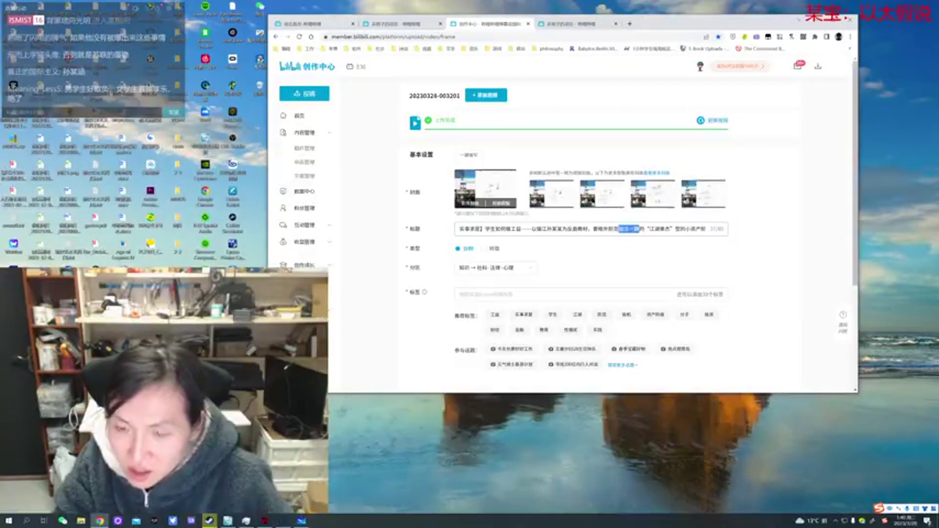
key("BackSpace")
key("BackSpace")
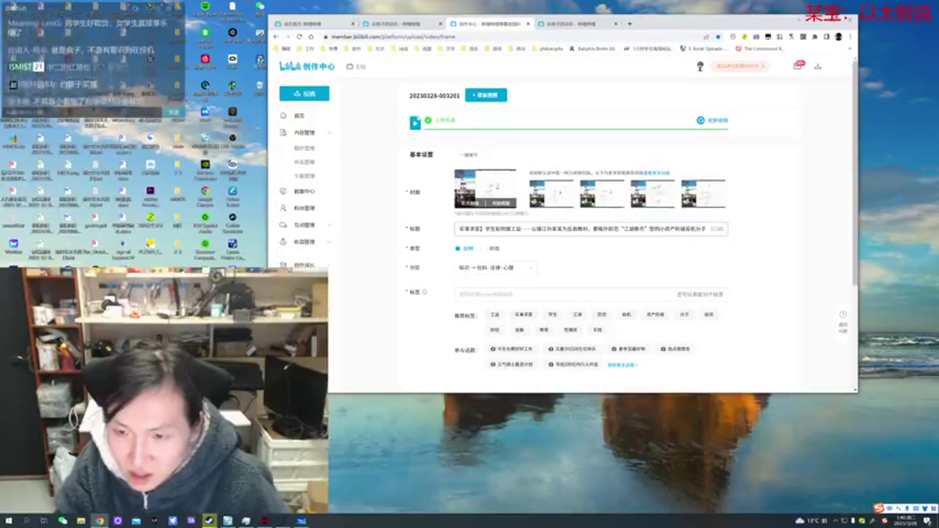
Insert 借钱炒股 before 小资产阶级 in the video title.
type("changgui")
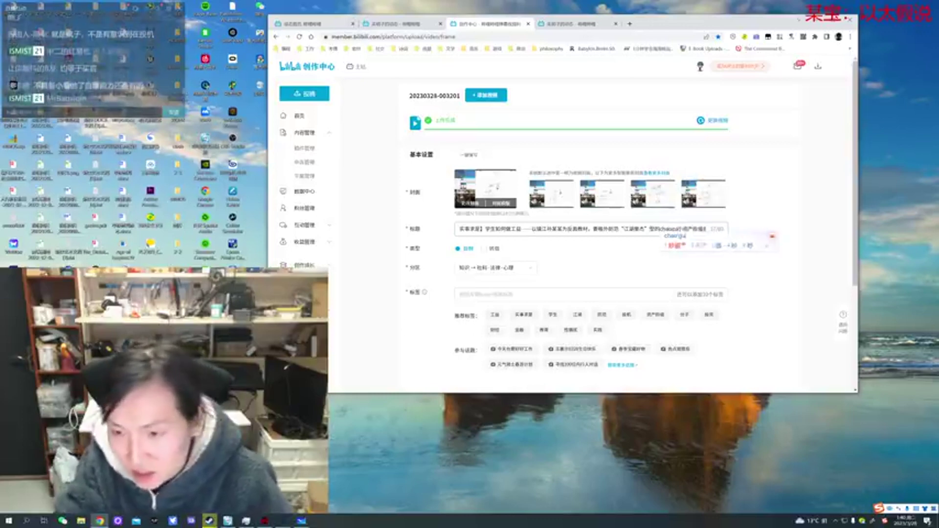
key("space")
type("qian")
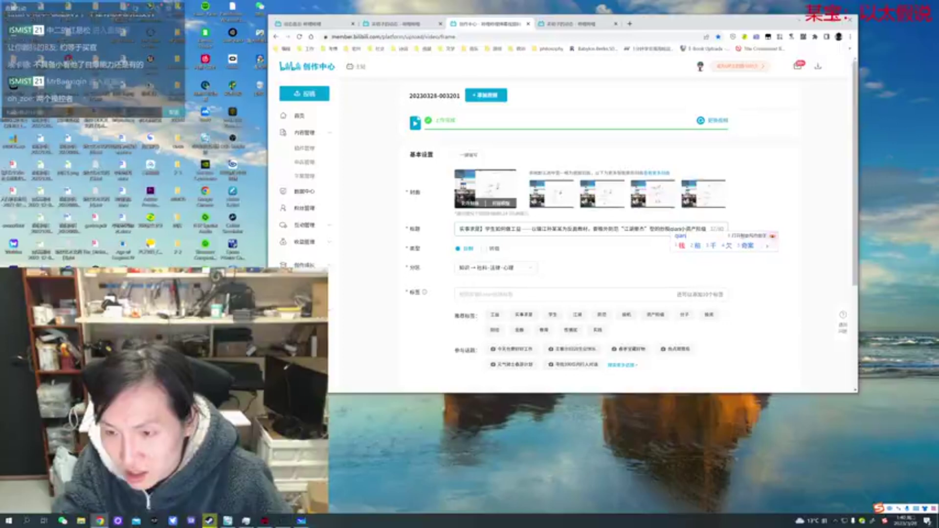
key("Escape")
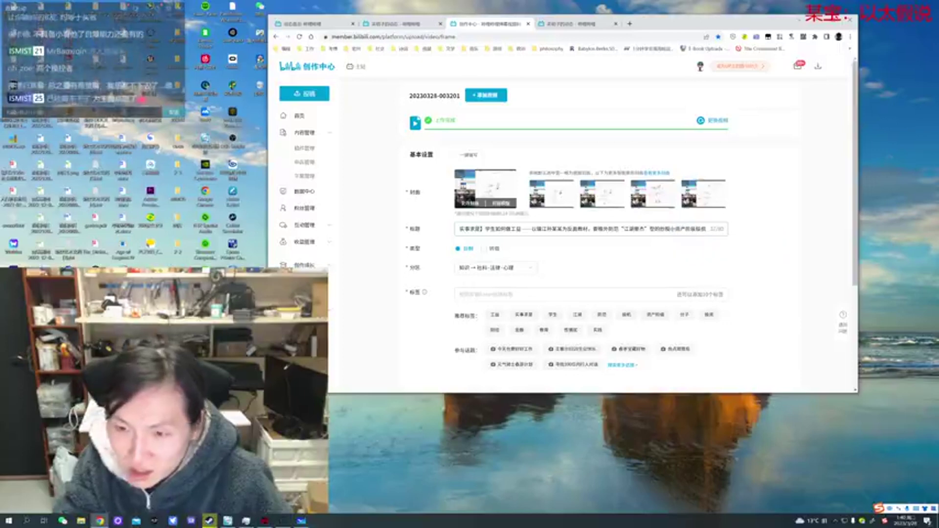
type("jie")
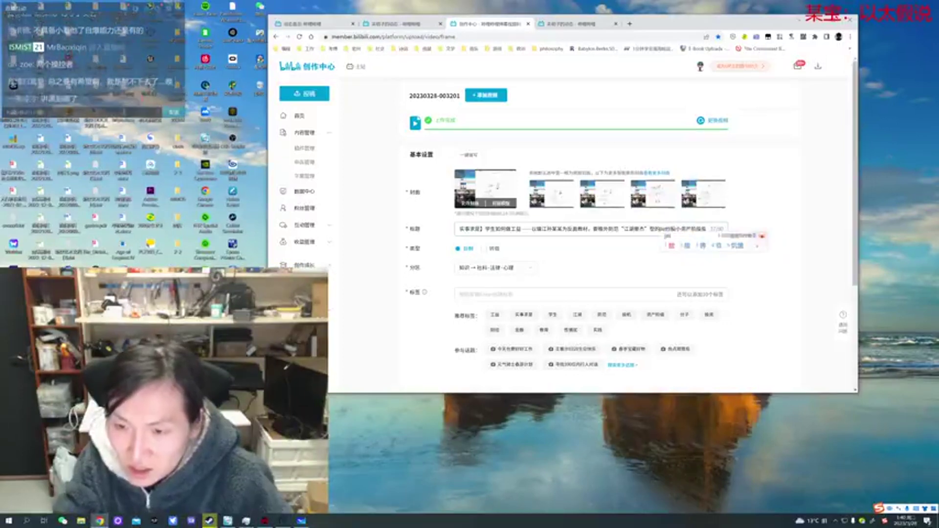
key("space")
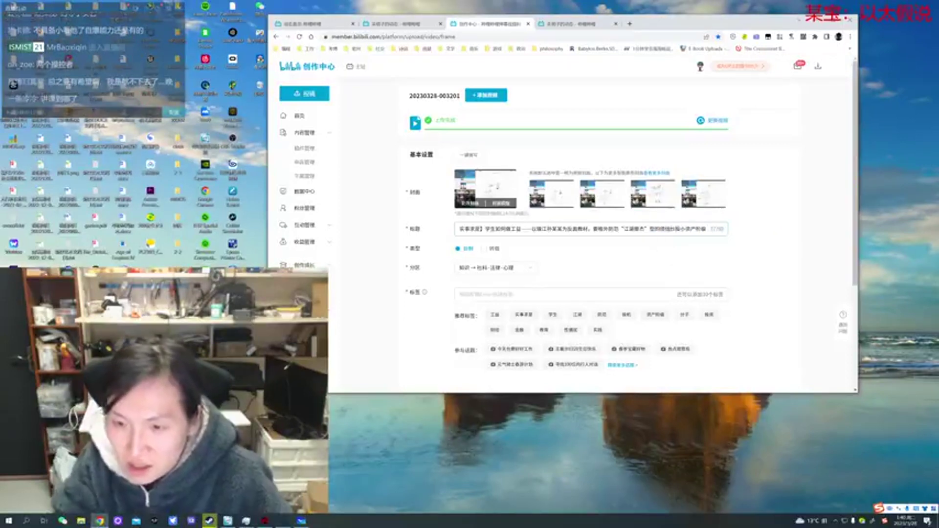
Put 借钱炒股 in quotation marks as its own phrase after “江湖豪杰” in the video title, and add “孤注一掷” behind it.
key("BackSpace")
key("BackSpace")
type("、“")
left_click_drag(665, 229, 684, 229)
key("BackSpace")
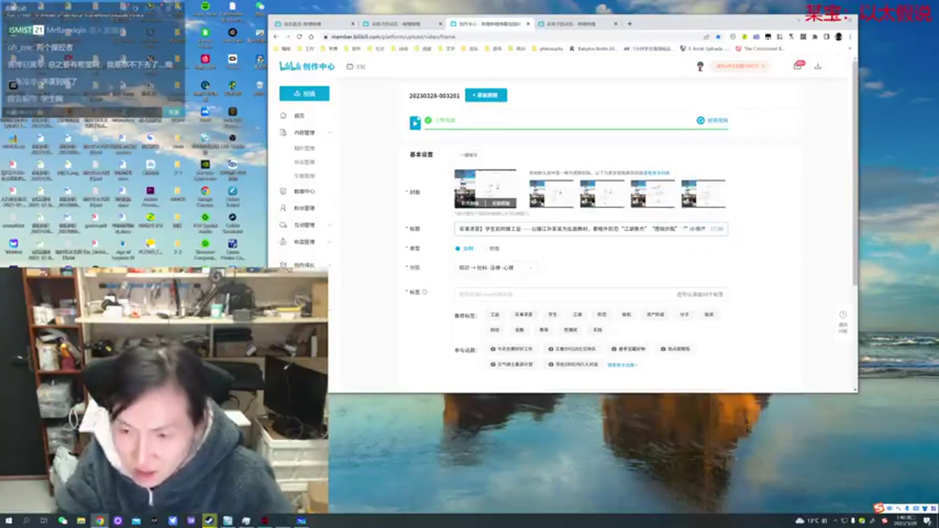
type("gozhuyofn")
key("space")
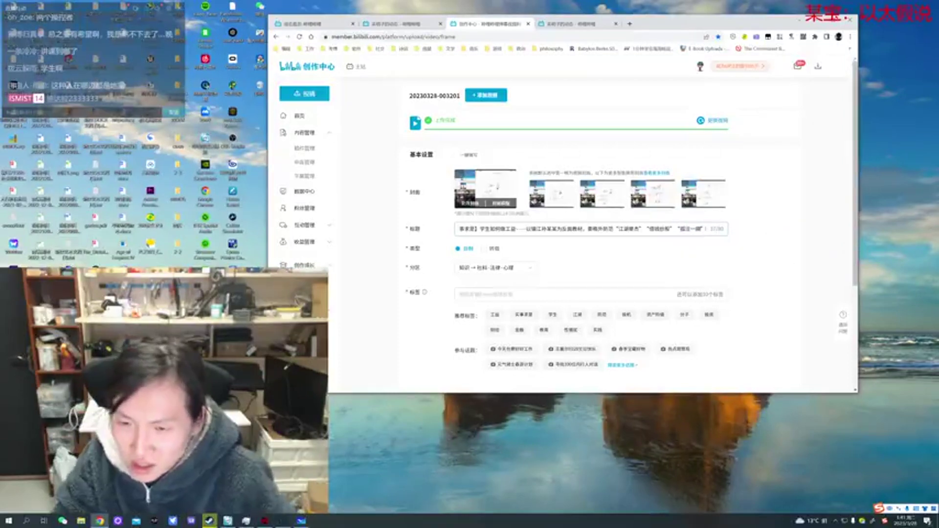
Move “江湖豪杰” behind “孤注一掷” in the video title.
left_click_drag(640, 228, 613, 228)
key("ctrl+c")
key("BackSpace")
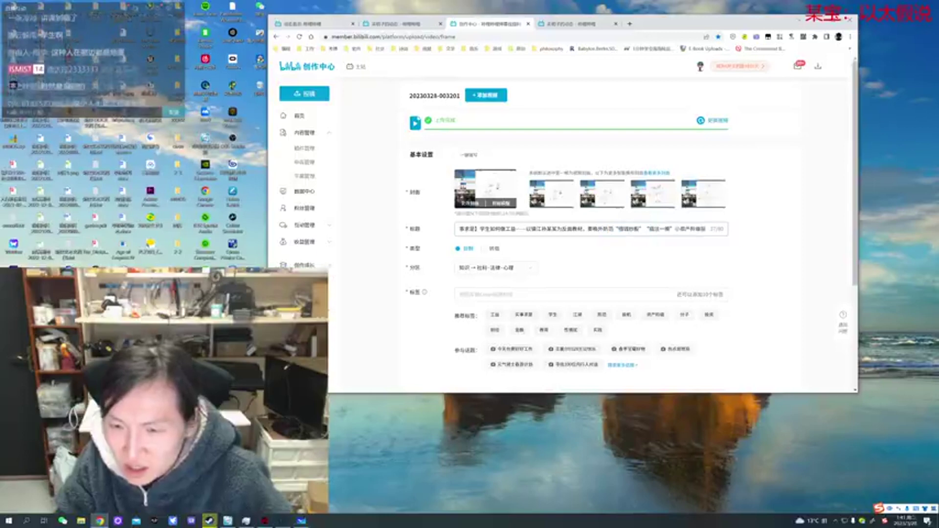
key("ctrl+v")
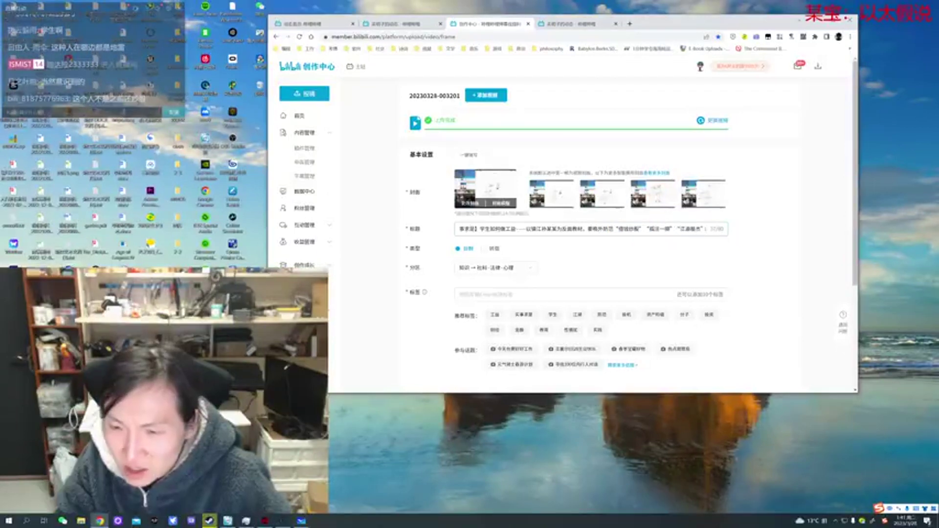
Insert 型 between “江湖豪杰” and 小资产阶级 in the video title.
type("“”")
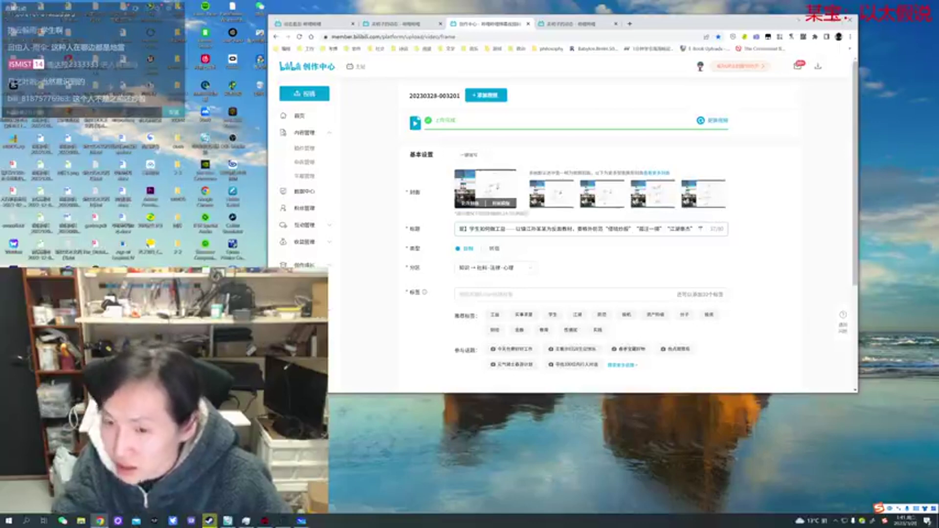
type("xi")
key("space")
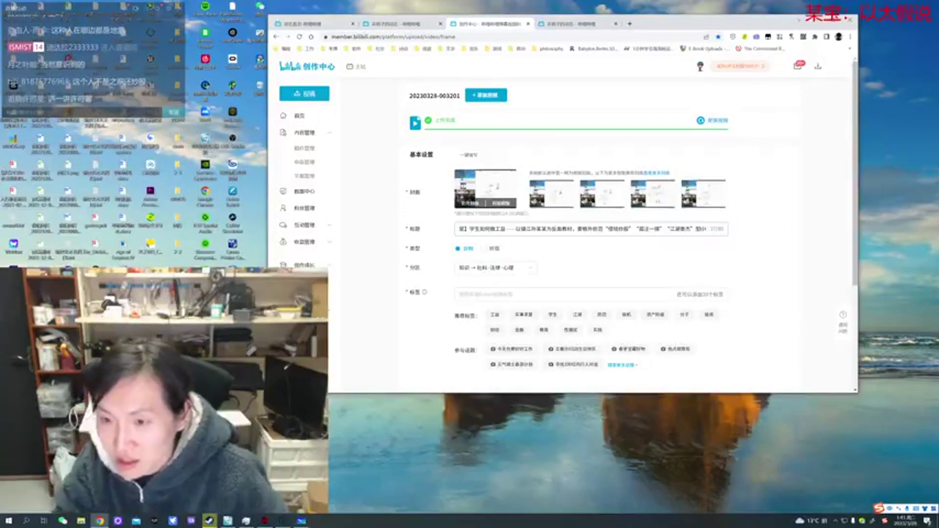
key("Right")
key("Right")
key("Right")
key("Right")
key("Right")
key("Right")
key("Right")
key("Right")
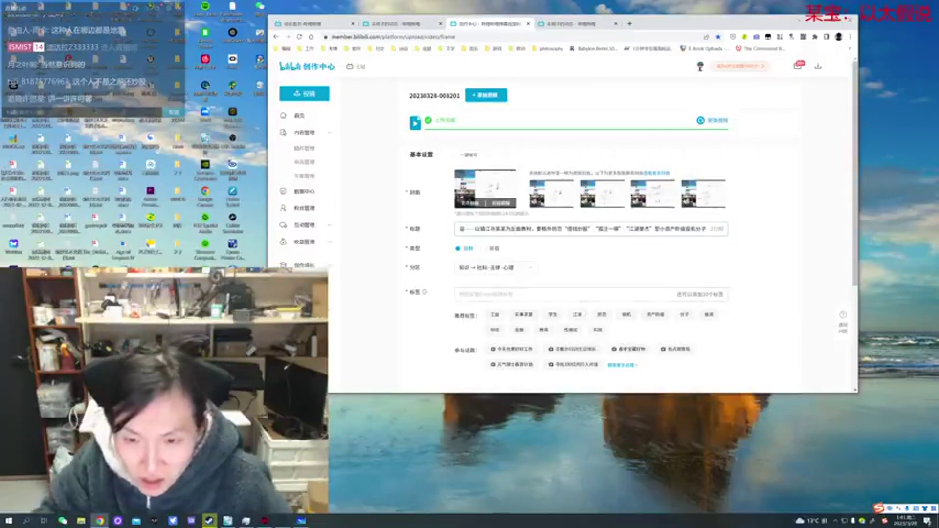
Insert “流氓习气” between “江湖豪杰” and 型 in the video title.
left_click(586, 295)
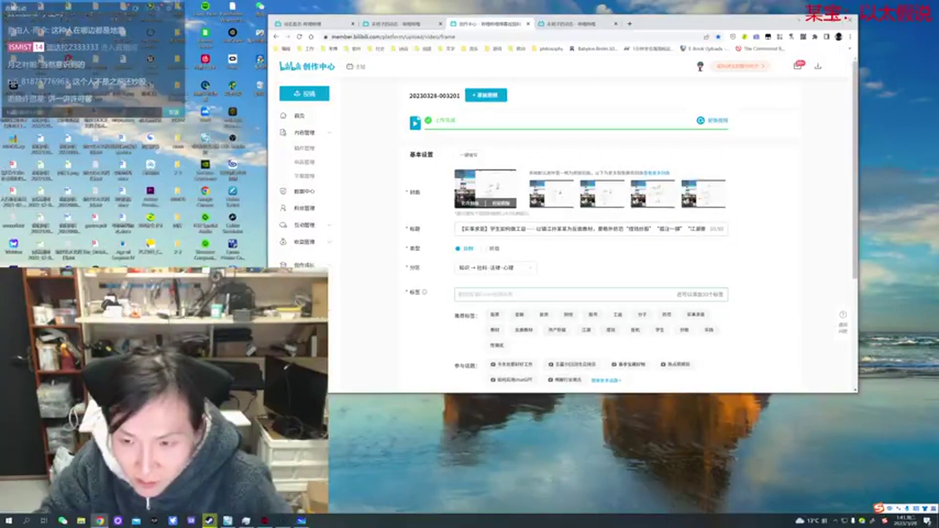
left_click_drag(663, 229, 784, 236)
left_click(705, 229)
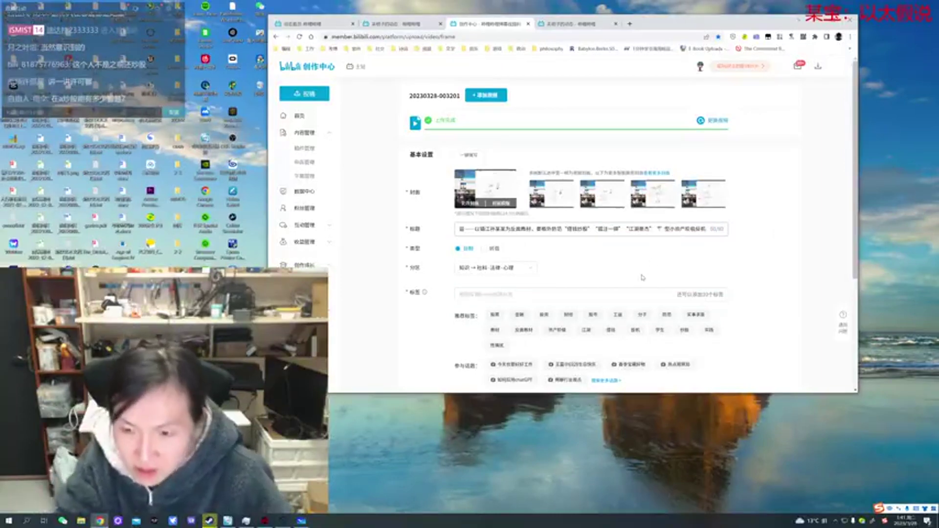
type("liumangxiqi")
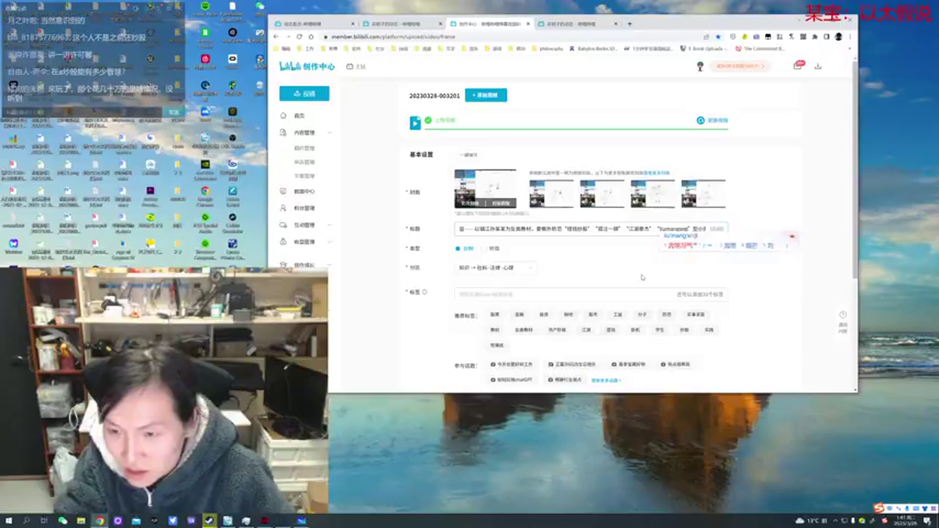
key("space")
key("Right")
key("Right")
key("Right")
key("Right")
key("Right")
key("Right")
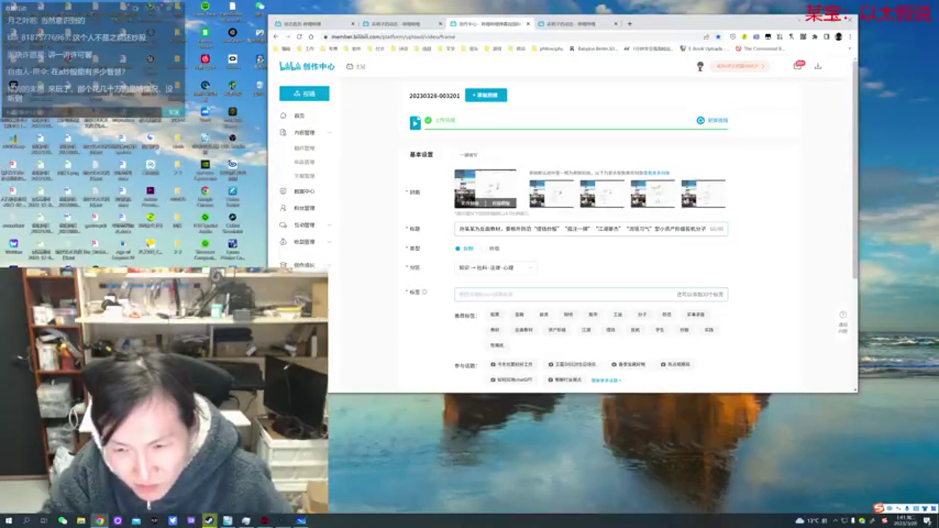
Try to add a quotation mark after 小资产阶级 in the video title, and remove it.
left_click(624, 294)
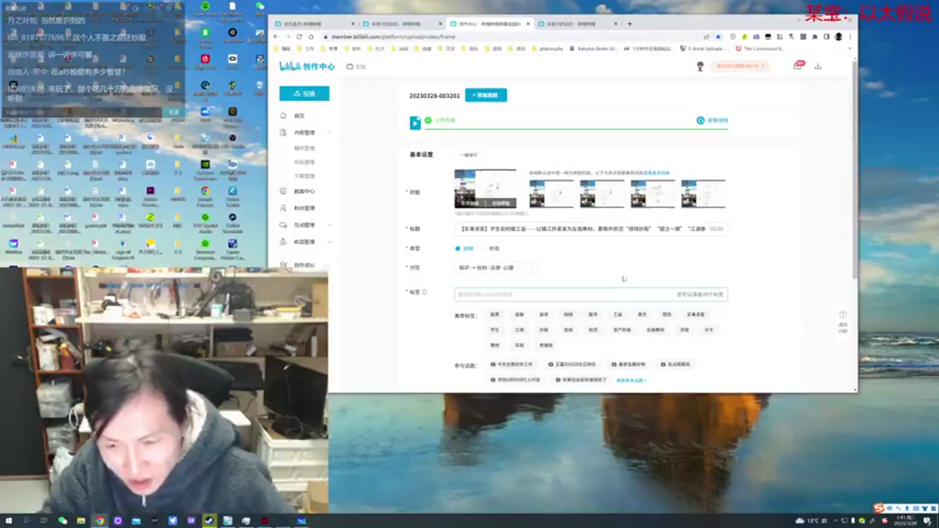
left_click_drag(688, 229, 710, 237)
left_click(709, 235)
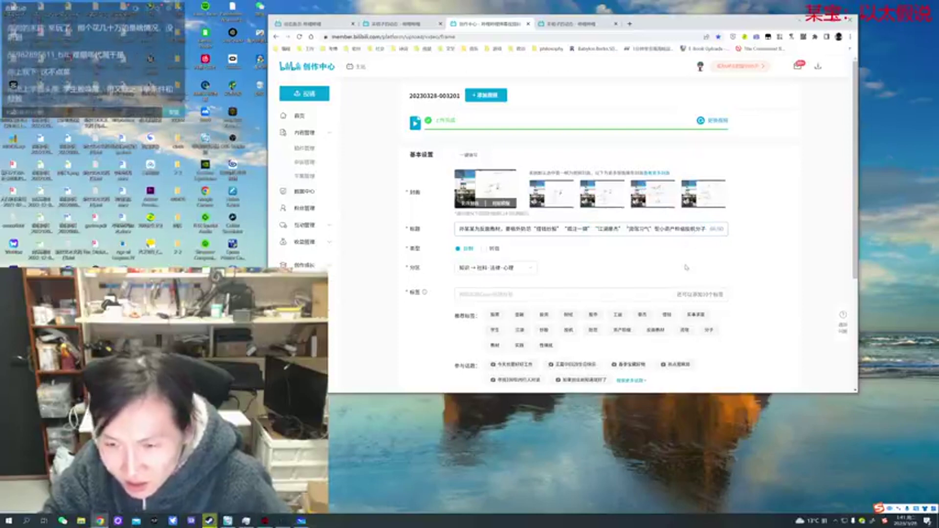
type("“”")
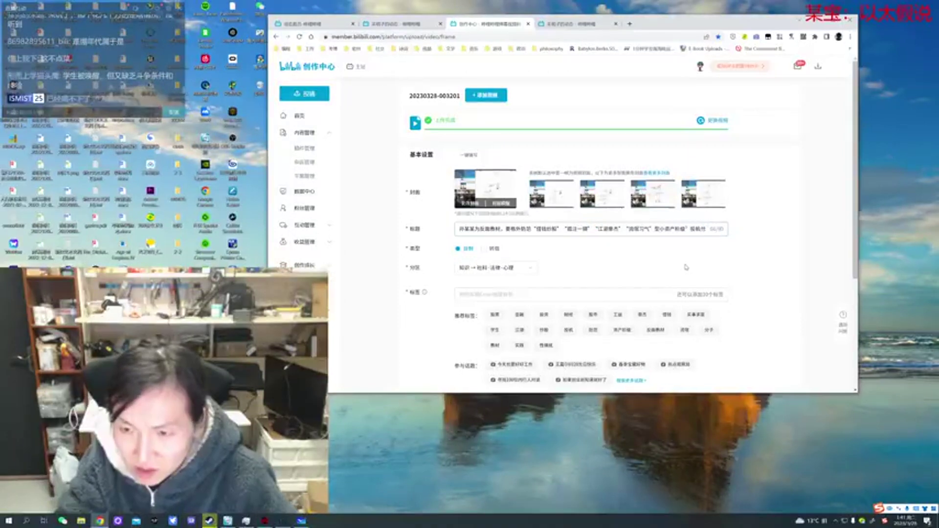
key("BackSpace")
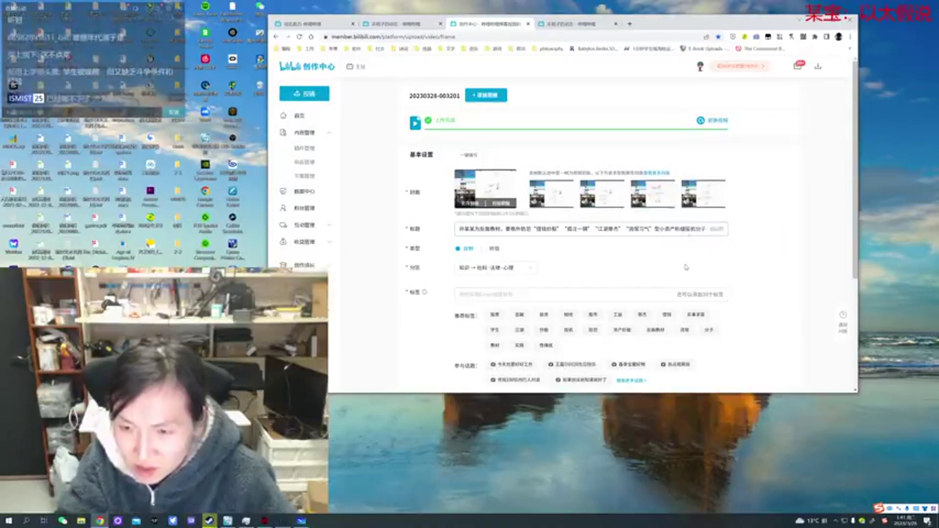
Insert 追求微观权力的 before 小资产阶级 in the video title, and select the whole title.
type("追求weig")
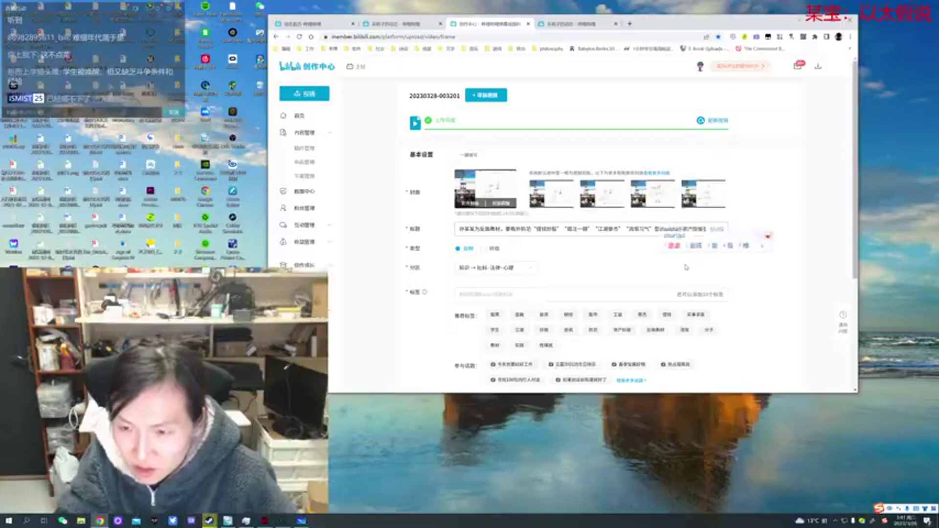
type("微观权力")
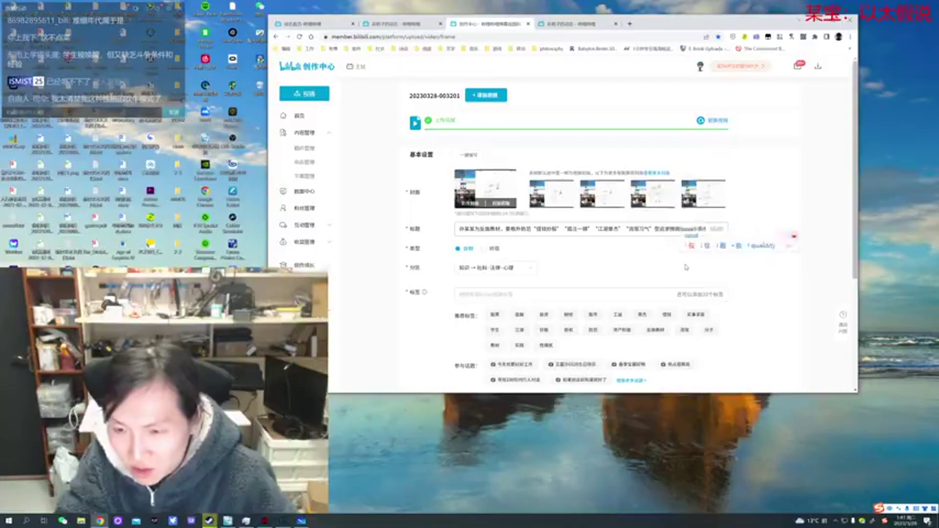
key("End")
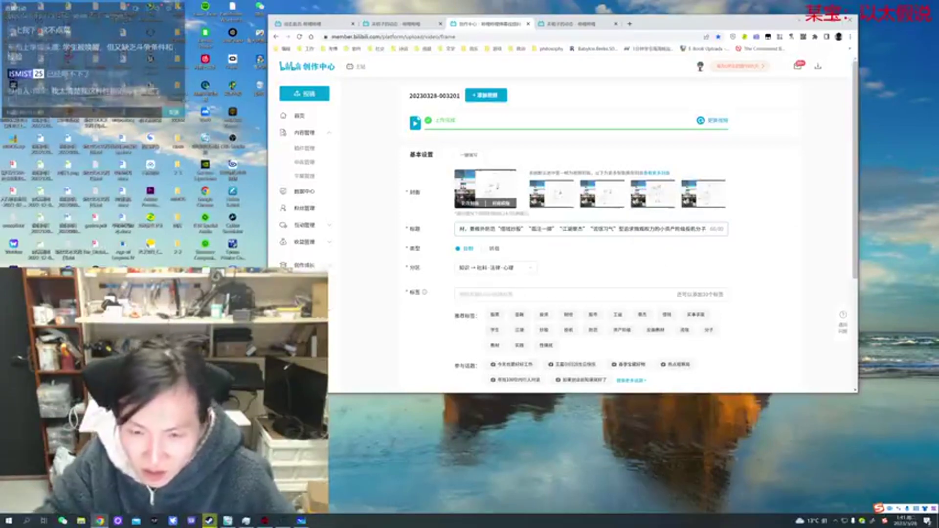
key("ctrl+a")
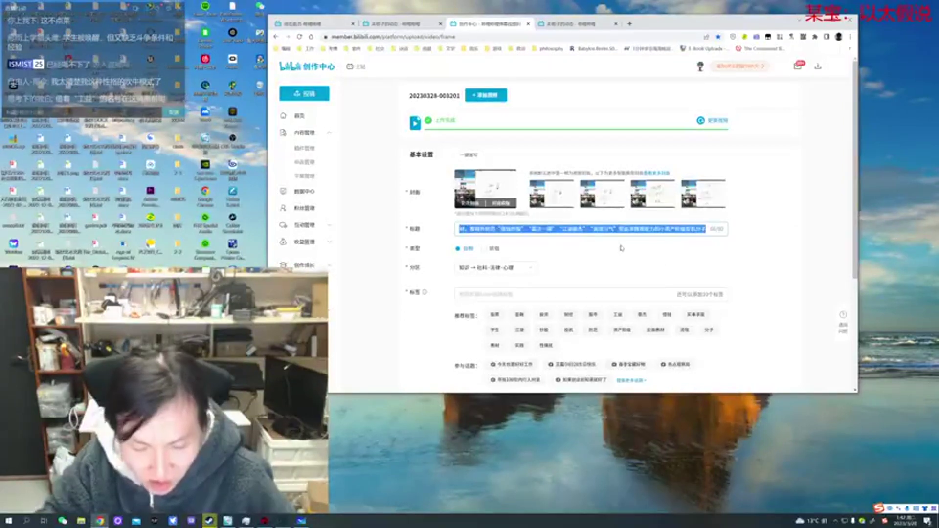
key("ctrl+v")
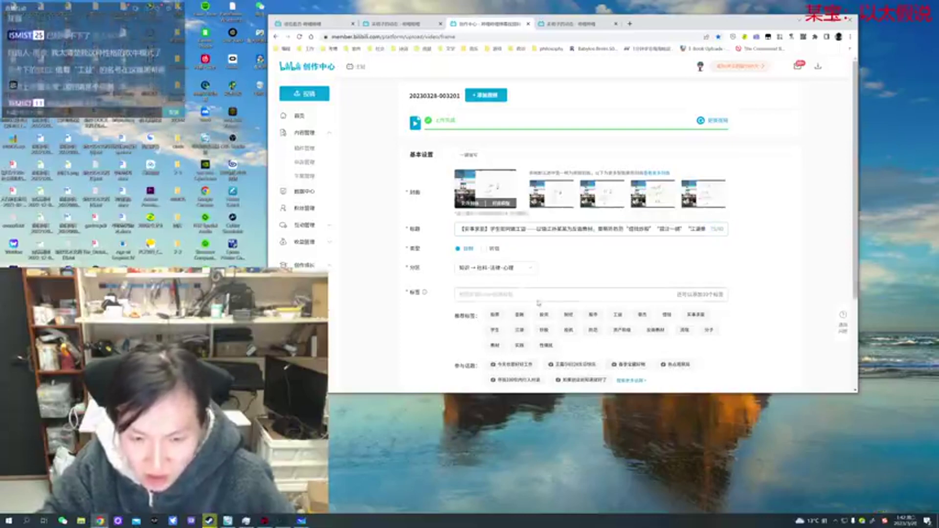
Try to add 学生 as a tag for the video.
left_click(560, 294)
type("xu")
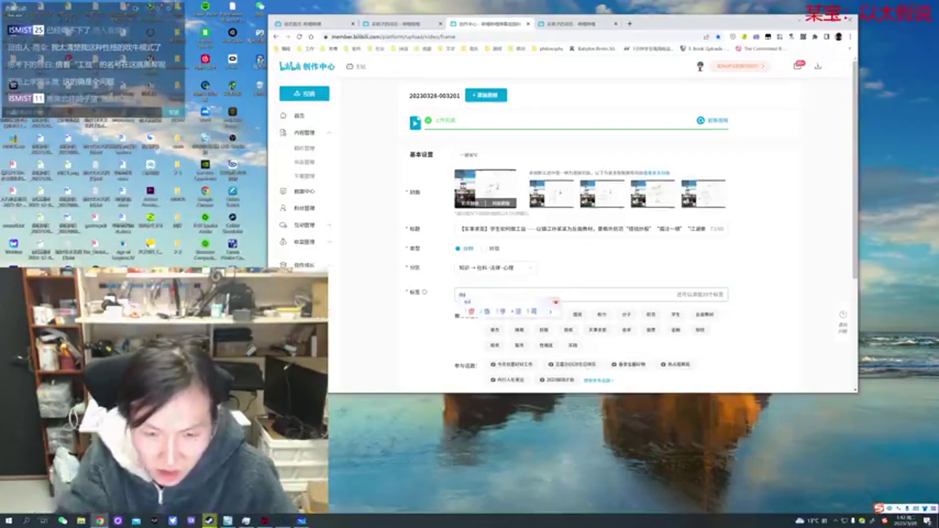
type("eshengd")
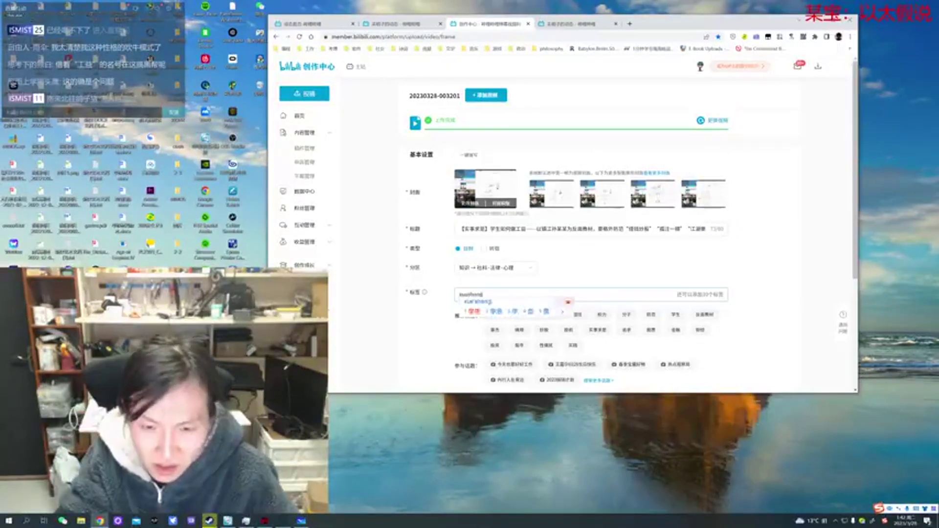
key("space")
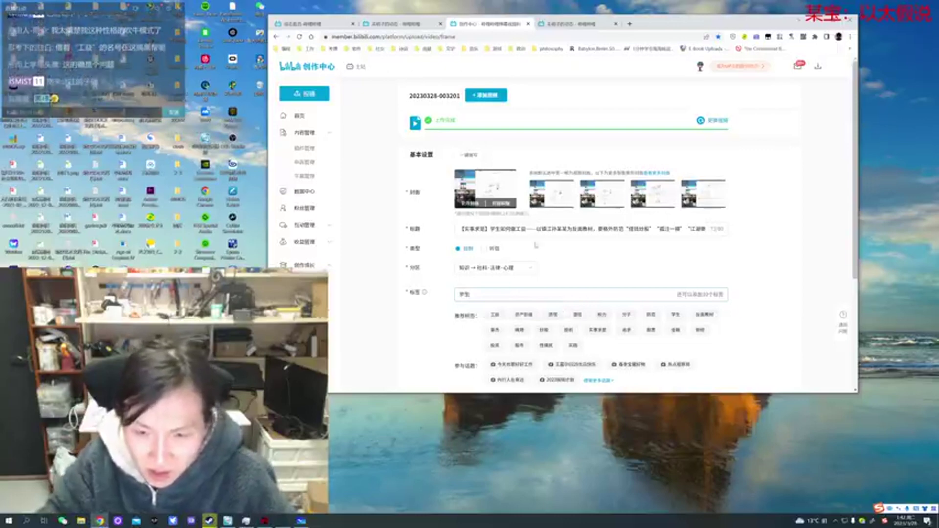
key("Return")
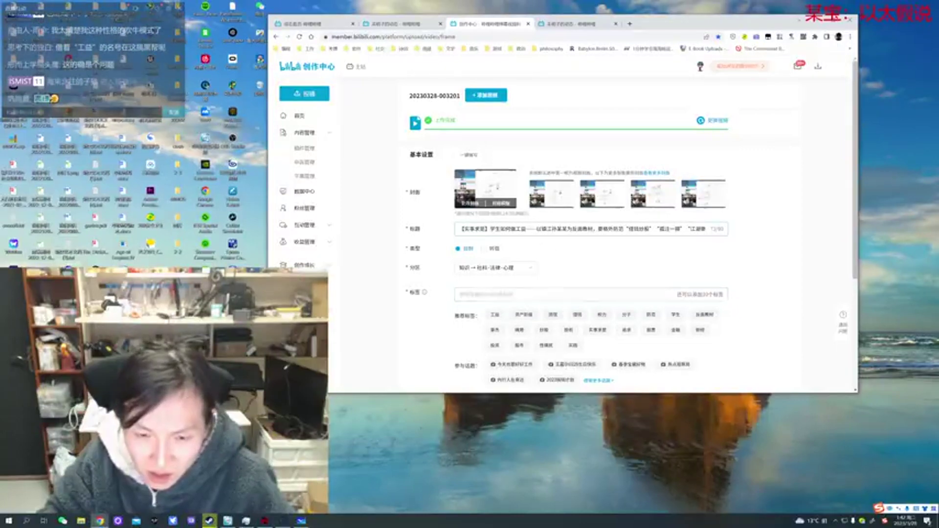
Add the tag 工益 to the video.
type("gongyi")
key("space")
key("Return")
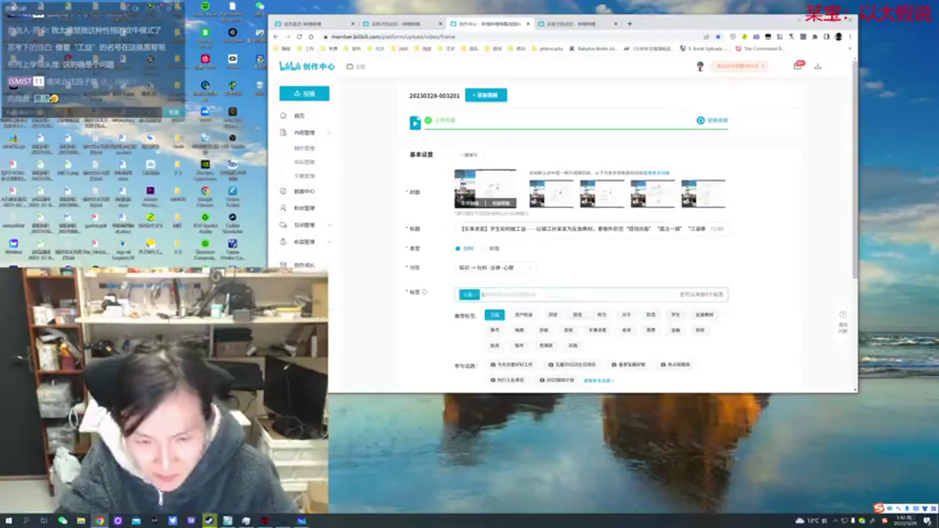
Add the tag 投机分子 to the video, dropping the trial prefix 防范.
type("toujifenzi")
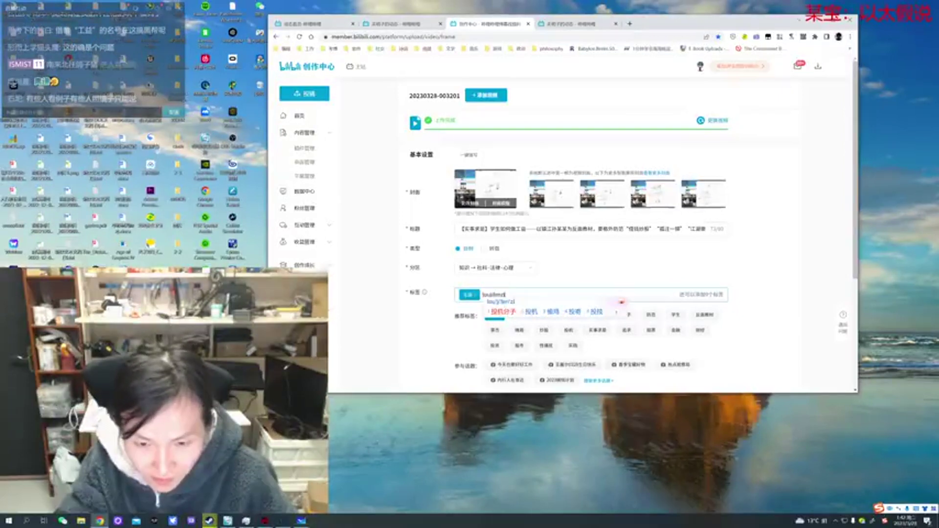
key("space")
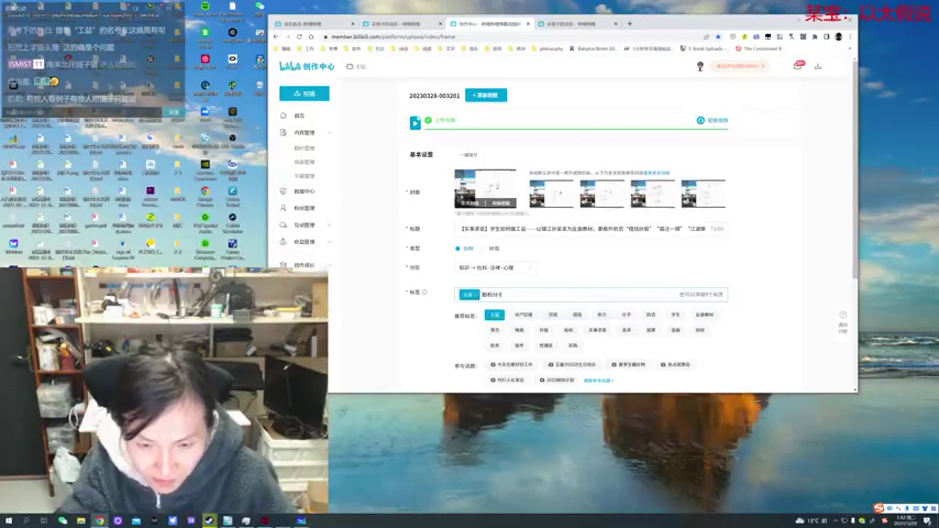
type("fangfan")
key("space")
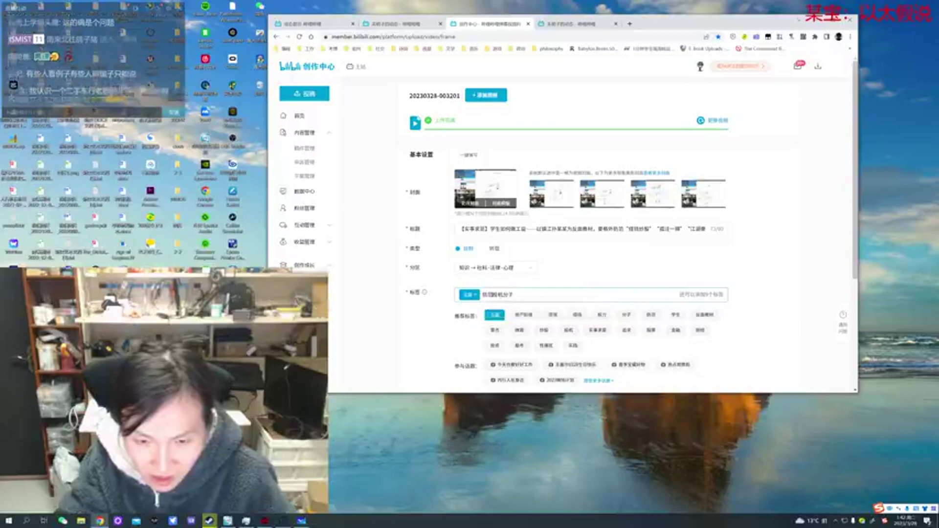
key("BackSpace")
key("BackSpace")
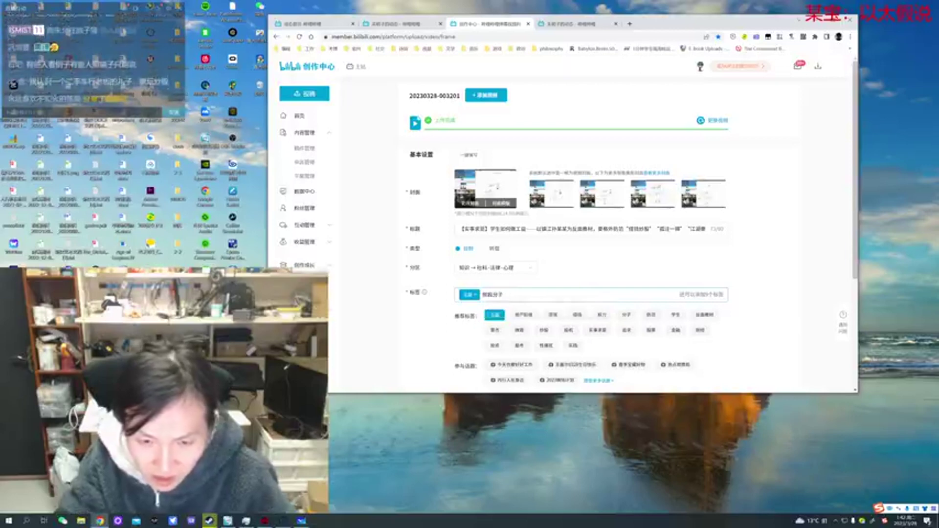
key("Return")
Add the tag 反诈骗 to the video.
type("fan")
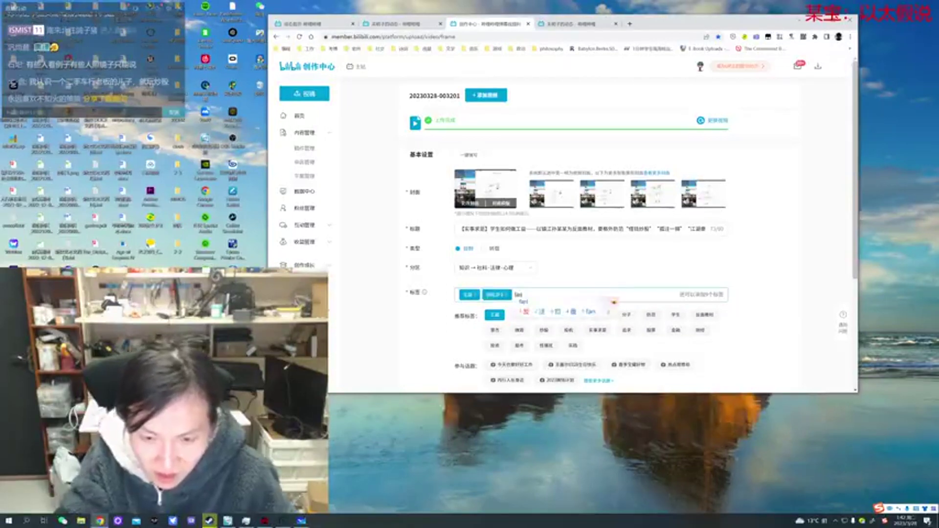
key("space")
type("zhapian")
key("space")
key("Return")
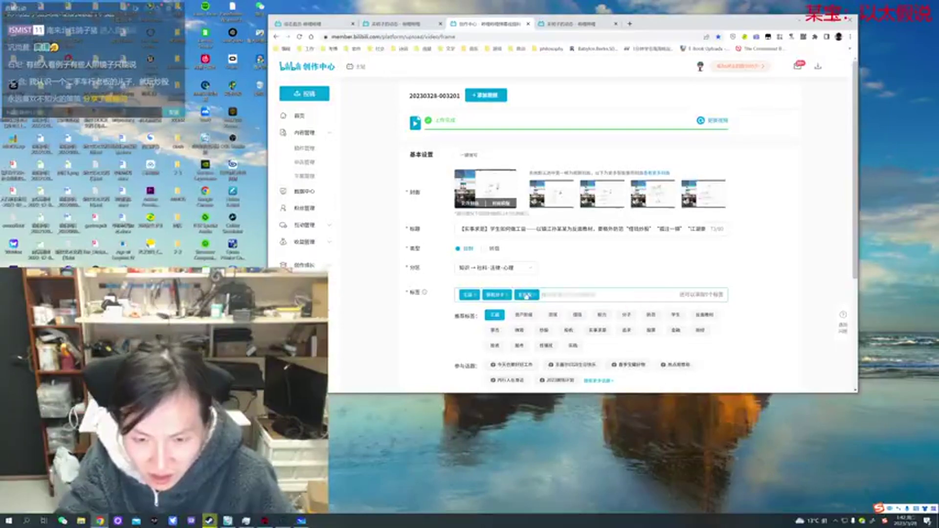
type("guolehng")
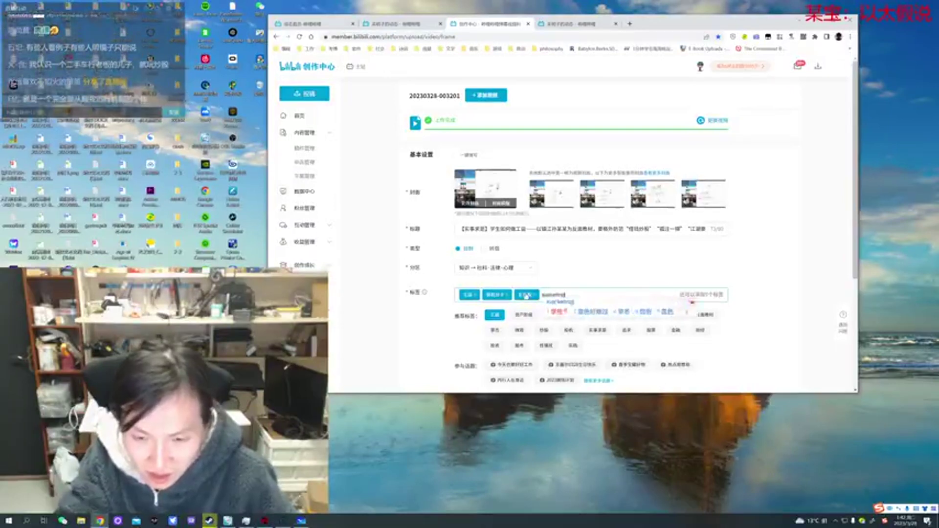
key("space")
key("BackSpace")
key("BackSpace")
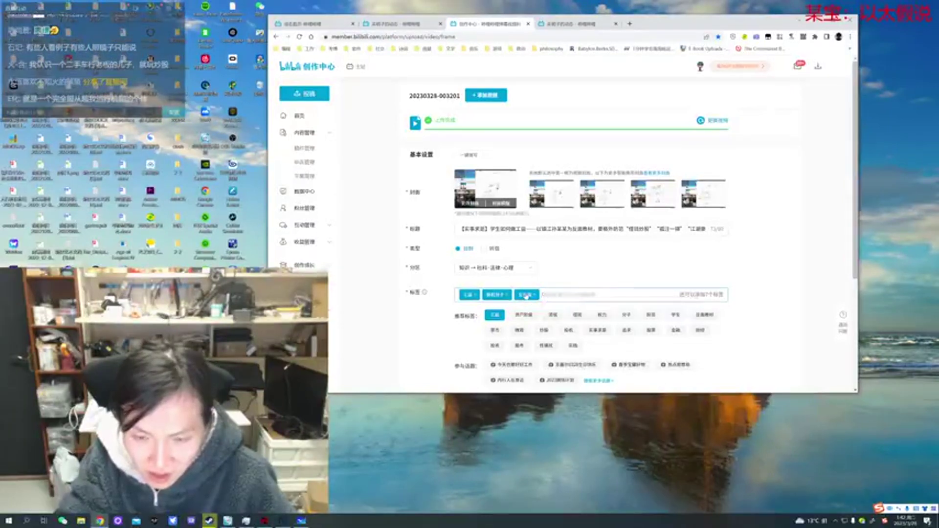
Add the tag 社会实践 to the video, dropping the first trial entry.
type("shijian3")
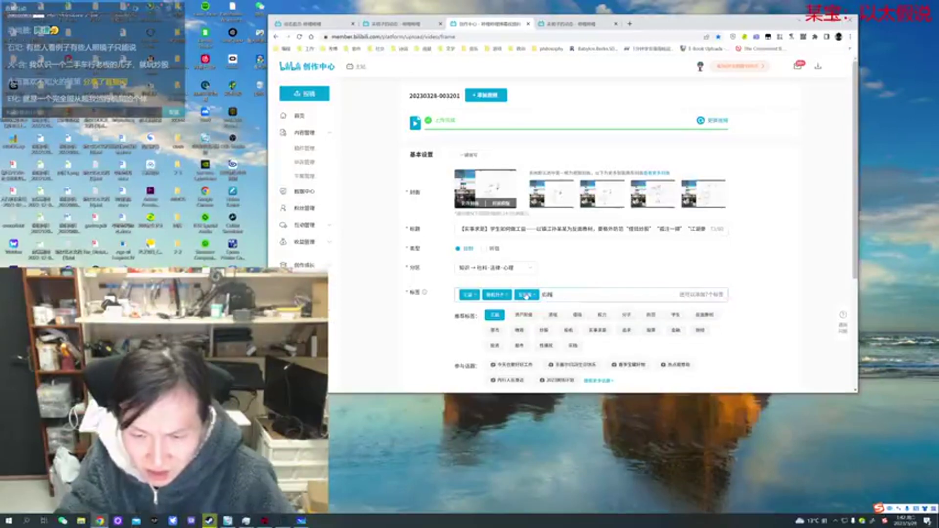
key("Return")
key("BackSpace")
type("s")
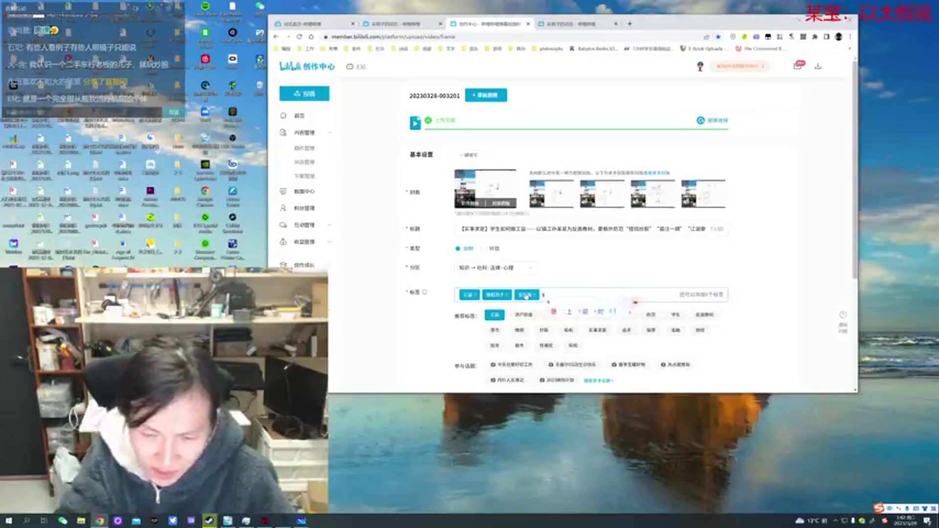
type("hehuizhidu")
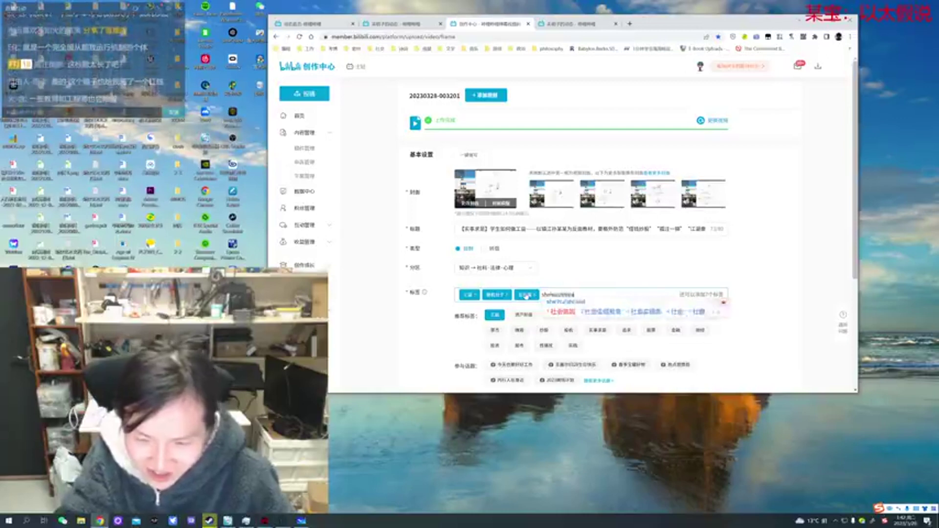
key("space")
key("Return")
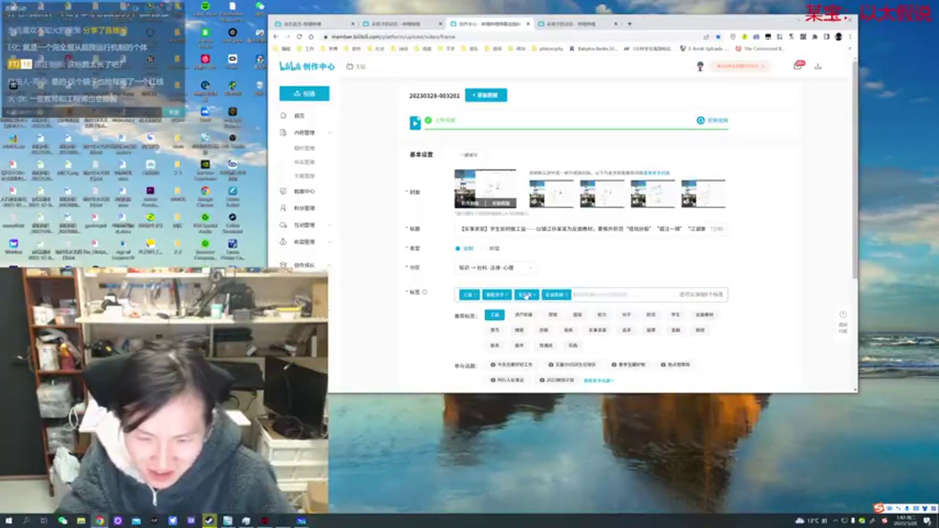
Copy the video's full title text from the upload form and show the desktop.
left_click_drag(459, 229, 803, 273)
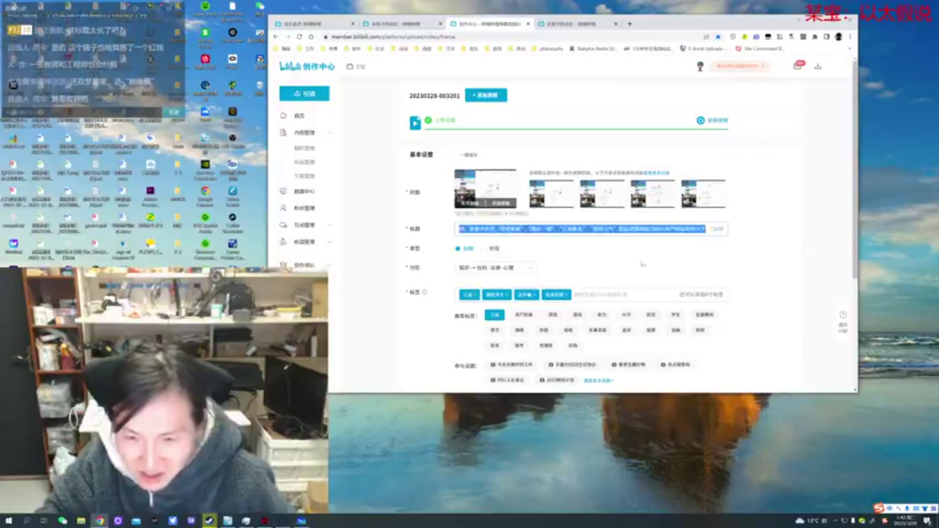
left_click(626, 259)
key("super+d")
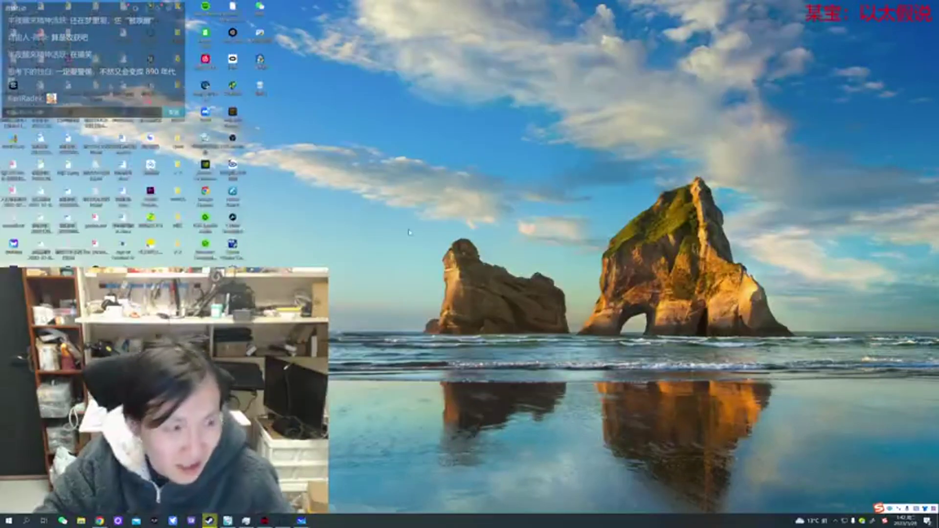
right_click(408, 230)
left_click(409, 230)
double_click(409, 230)
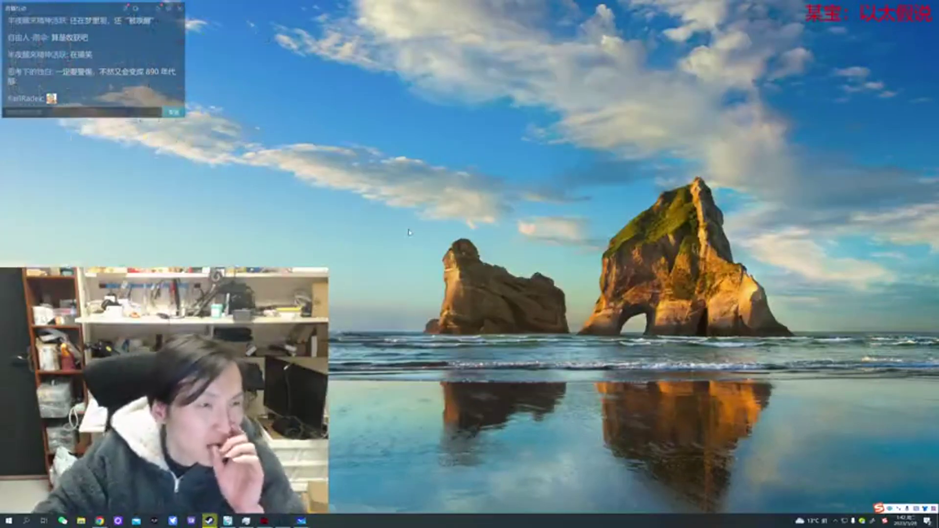
double_click(410, 232)
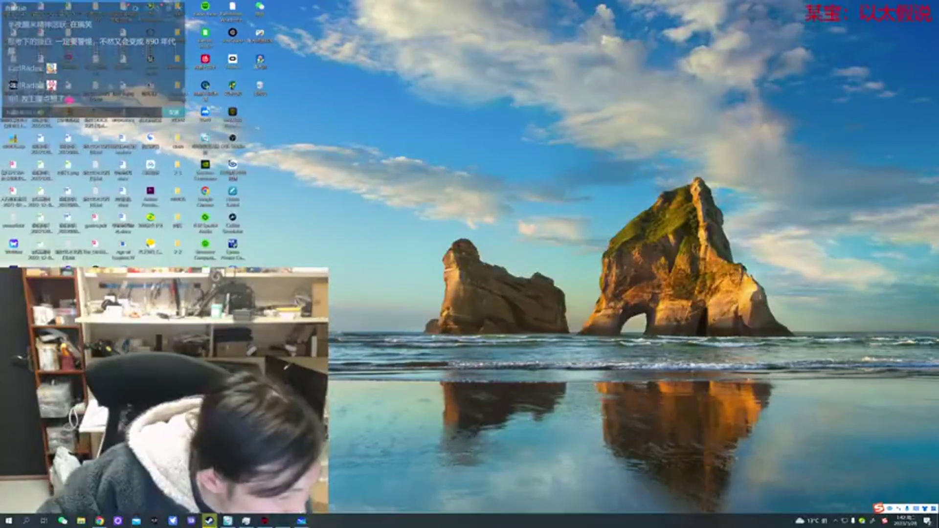
double_click(424, 199)
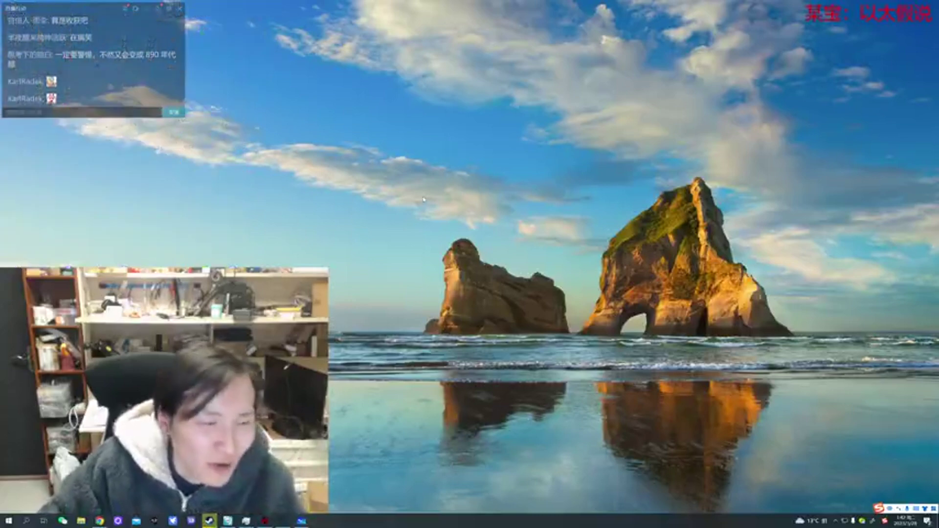
double_click(414, 200)
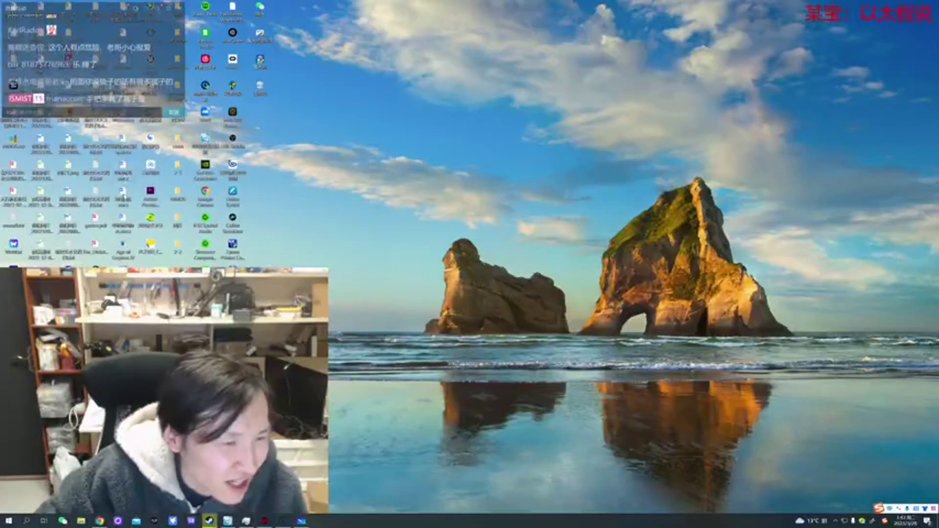
right_click(348, 201)
double_click(350, 202)
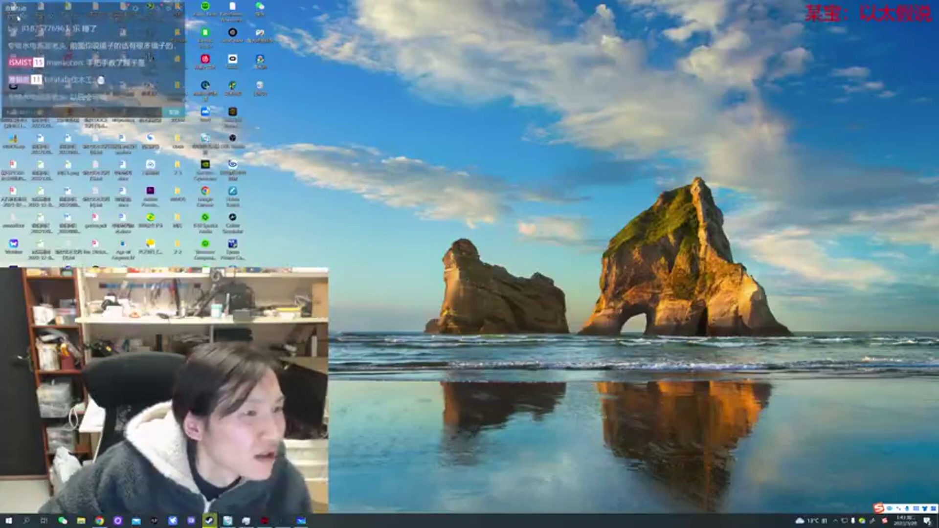
Open the large-text WPS document and replace all its text with the copied title, without the 【】 prefix.
key("Return")
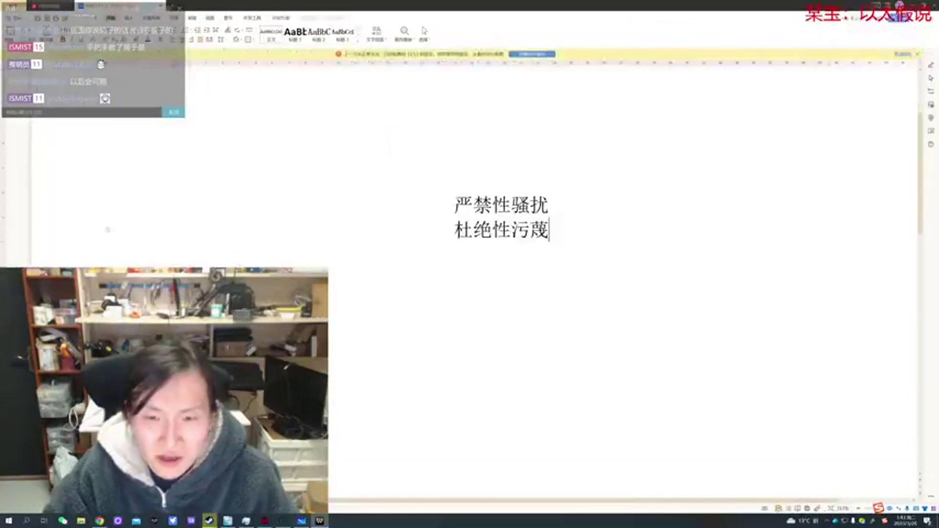
key("ctrl+a")
type("学生如何做工益——以镇江孙某某为反面教材，要格外防范\"借钱炒股\"\"孤注一掷\"\"江湖豪杰\"\"流氓习气\"型追求微观权力的小资产阶级投机分子")
Replace the dash after 学生如何做工益 and the comma after 反面教材 with line breaks.
left_click_drag(306, 205, 344, 204)
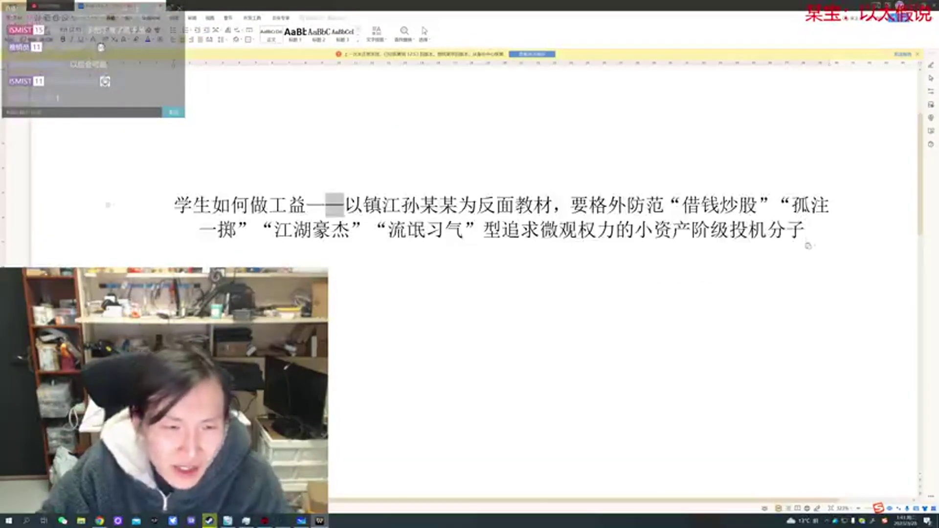
key("Return")
left_click_drag(383, 230, 402, 230)
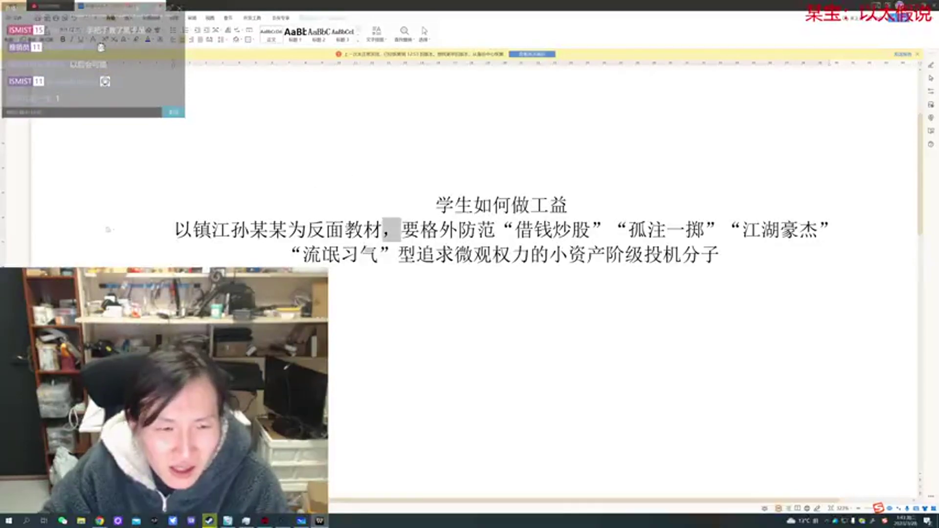
left_click(501, 292)
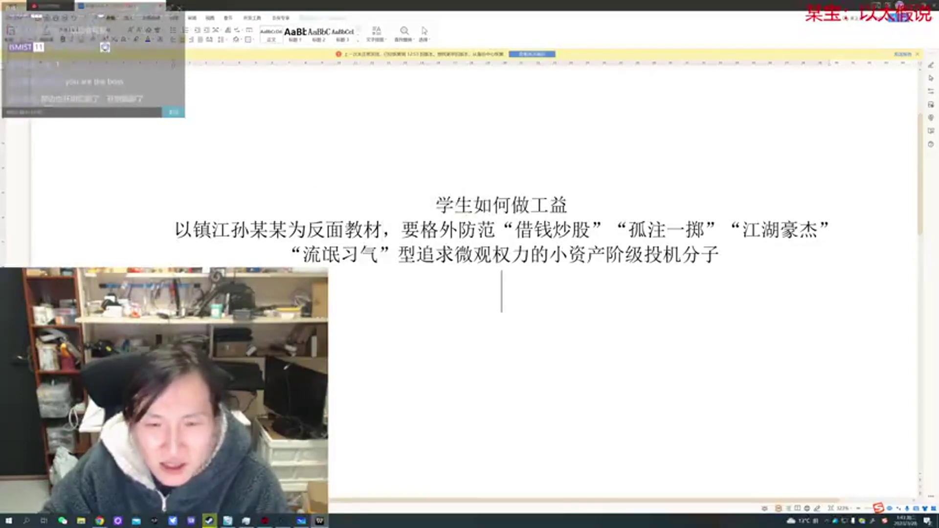
left_click_drag(382, 230, 400, 230)
key("Return")
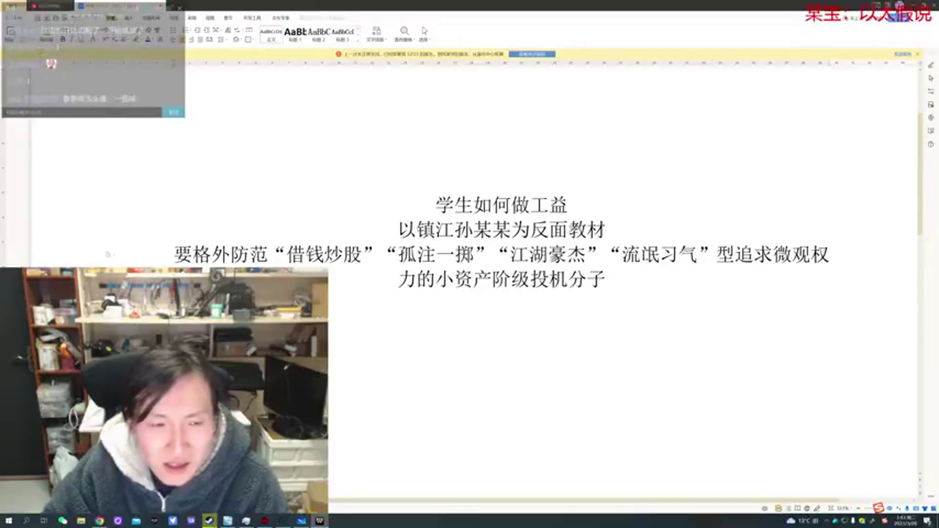
Start new lines before “借钱炒股” and before 型追求, and rejoin ，要格外防范 to the line ending in 反面教材.
left_click(271, 255)
key("Return")
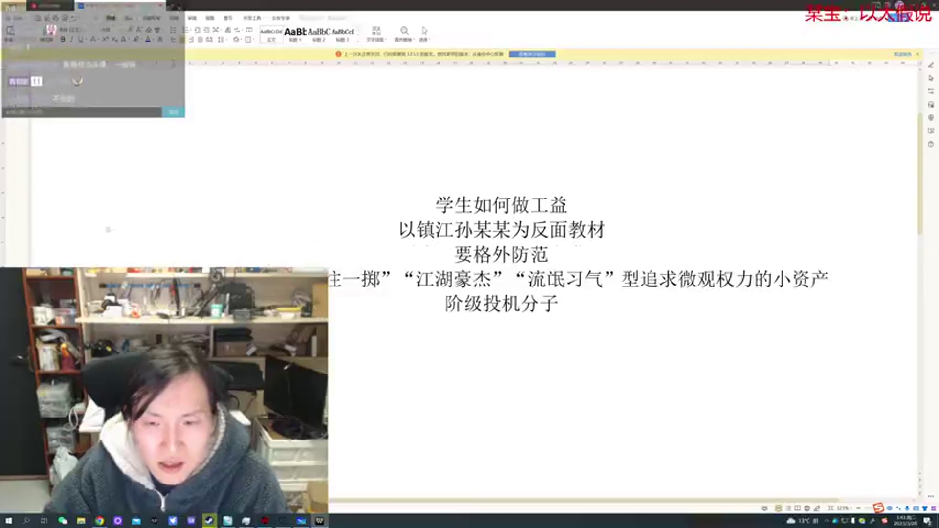
key("BackSpace")
type("，要格外防范")
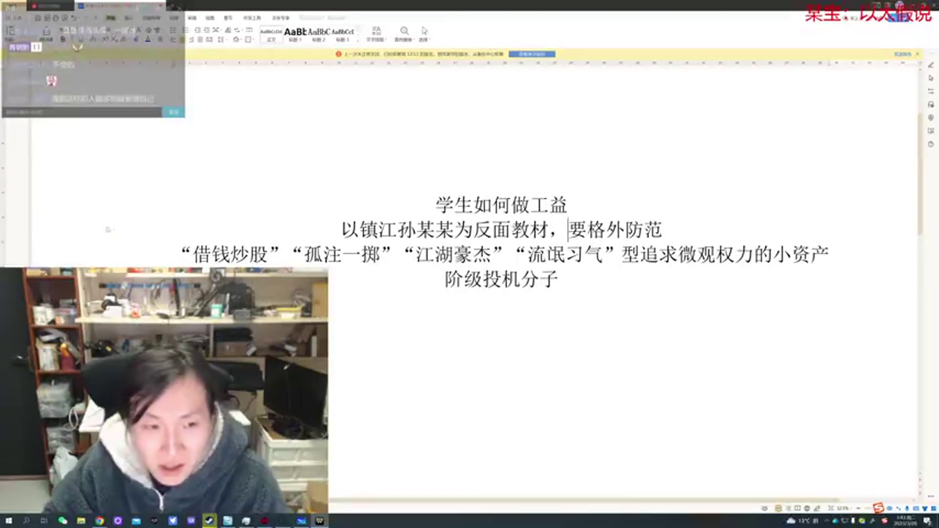
left_click(620, 254)
key("Return")
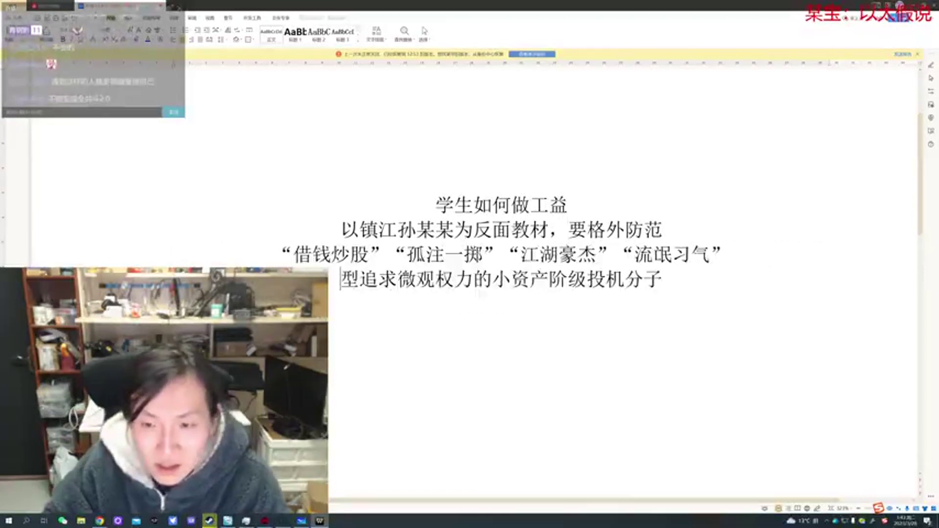
Enlarge the first line 学生如何做工益 into a heading much bigger than the lines below, and leave the whole title block unselected in view.
left_click_drag(579, 206, 436, 206)
scroll(436, 206, "up", 2)
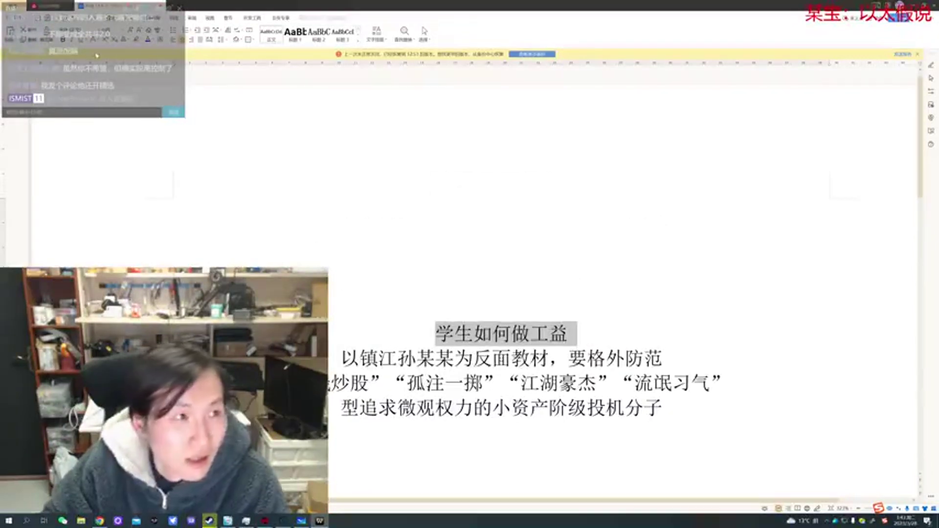
key("ctrl+]")
key("ctrl+]")
key("ctrl+]")
key("ctrl+]")
scroll(507, 371, "down", 1)
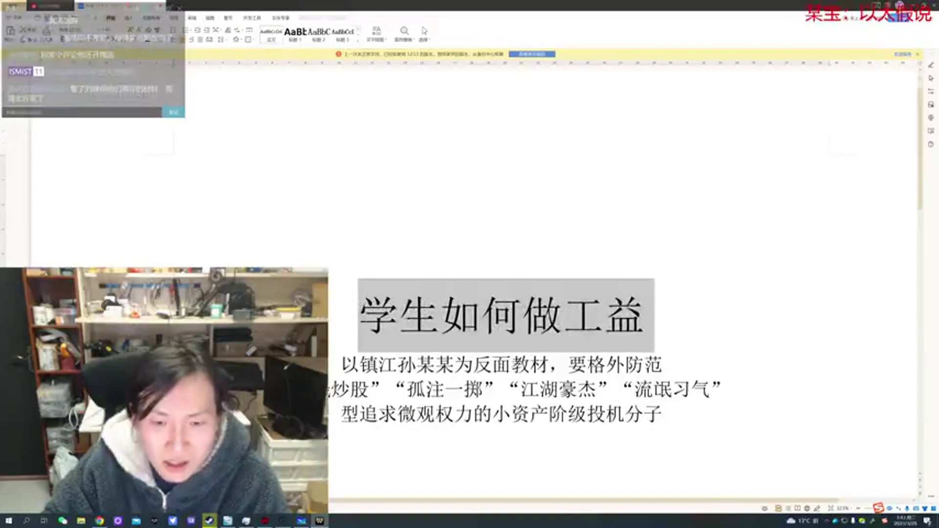
key("ctrl+]")
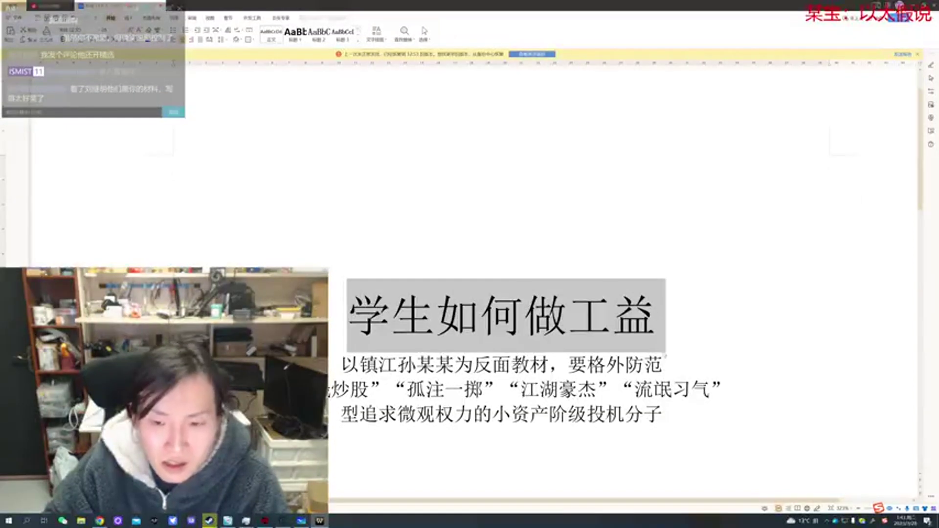
left_click(719, 415)
scroll(719, 415, "down", 2)
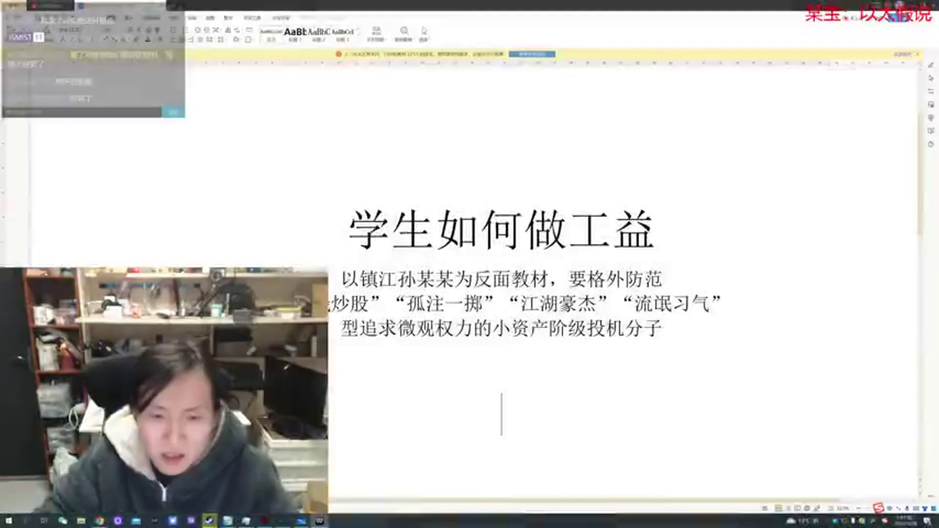
Switch back to the Bilibili upload page in Chrome and open the local file picker for a custom cover image.
key("alt+Tab")
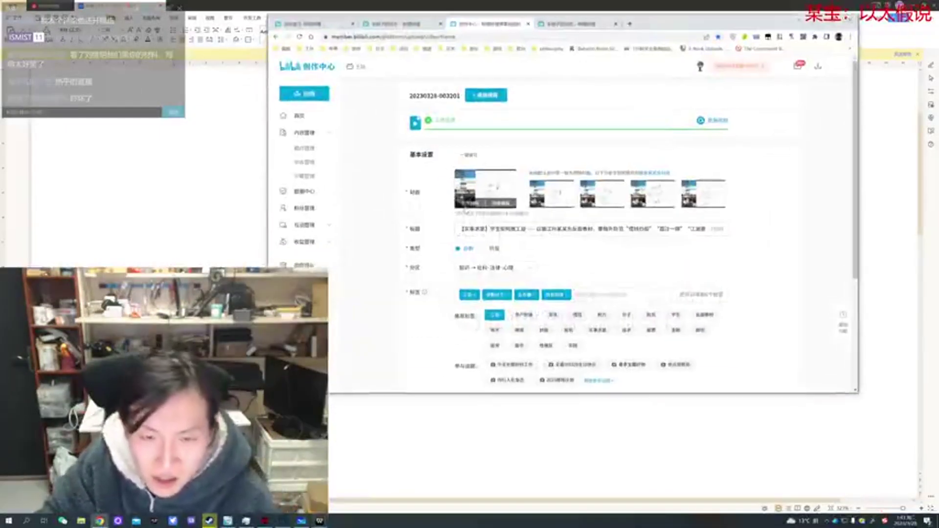
left_click(470, 203)
left_click(483, 126)
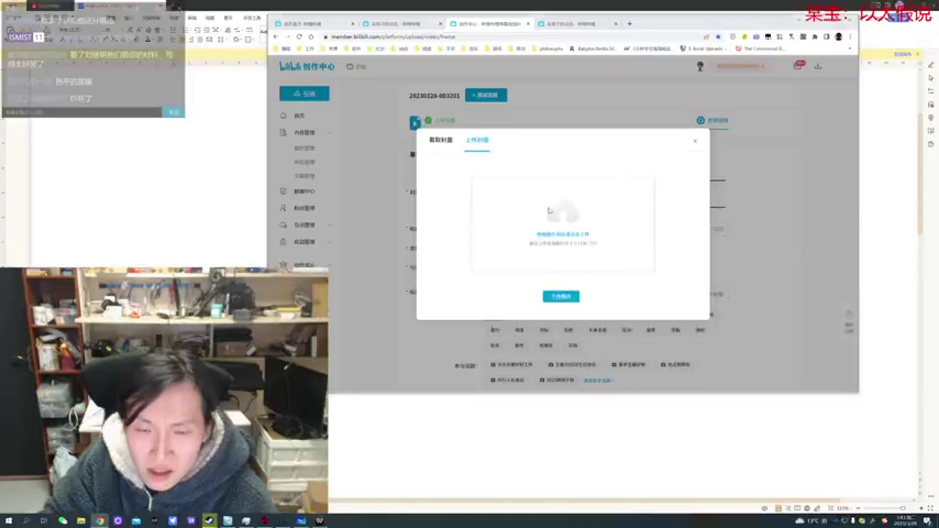
left_click(537, 196)
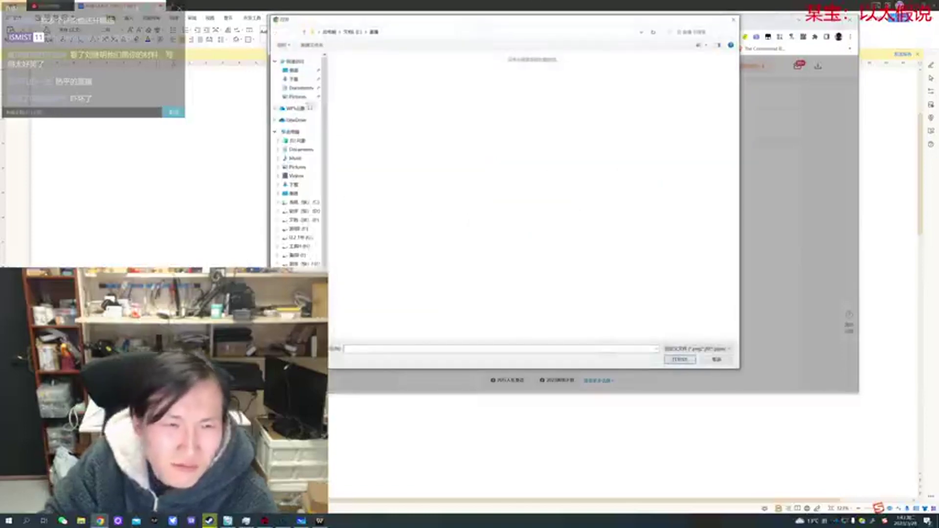
Load the title-page screenshot from the 屏幕截图 folder in Pictures, crop it around the title text and apply it as the cover.
left_click(303, 96)
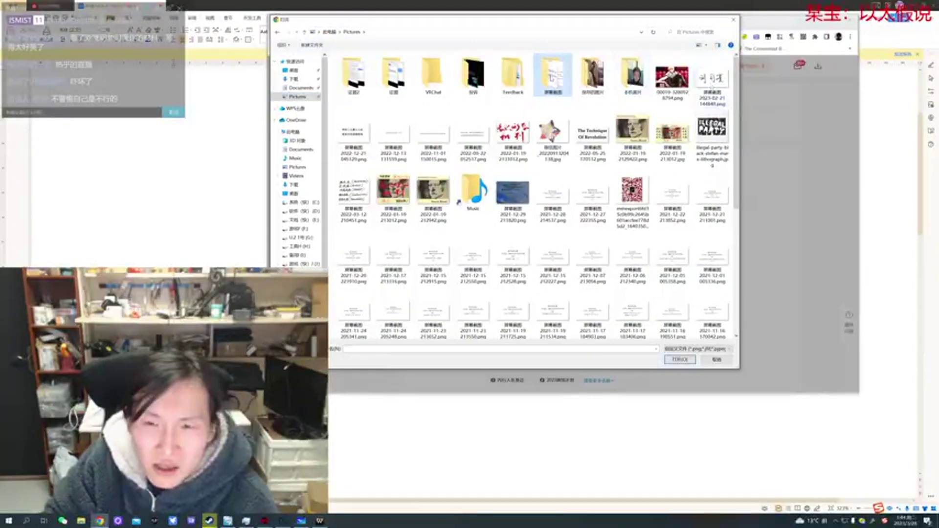
double_click(553, 74)
left_click_drag(736, 61, 736, 333)
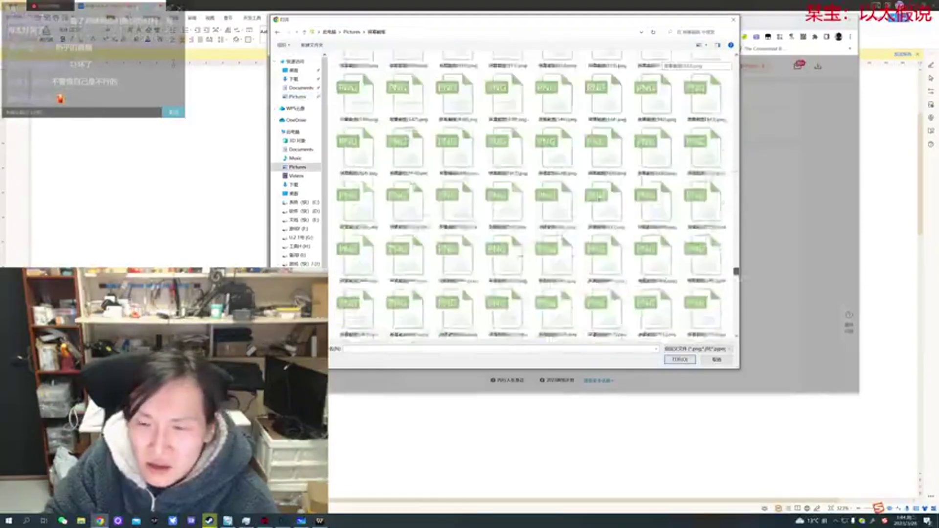
double_click(495, 327)
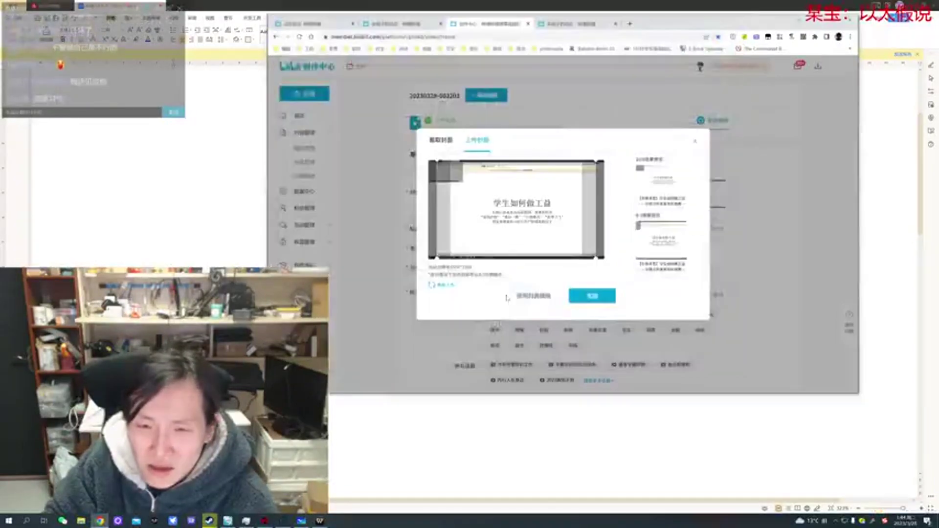
left_click_drag(436, 258, 575, 245)
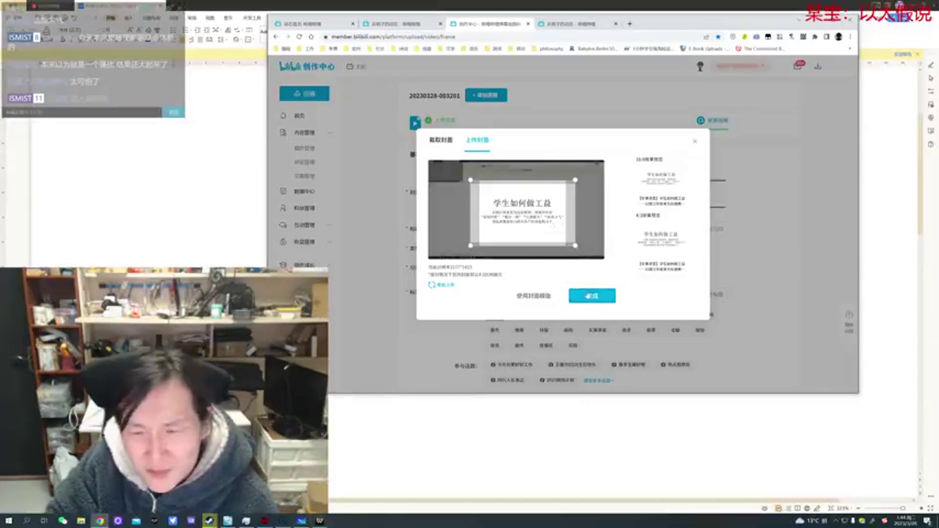
left_click(590, 296)
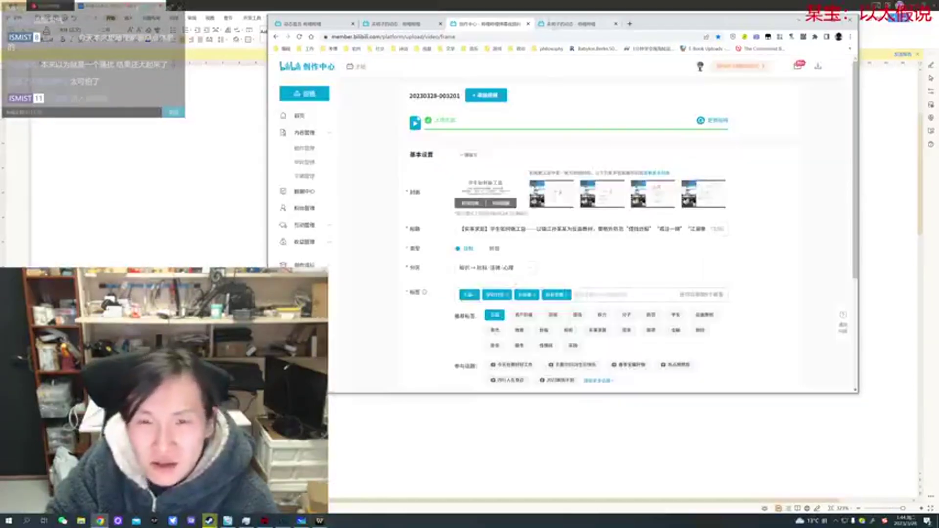
Open the creator centre's list of published videos in a separate browser tab.
left_click(549, 22)
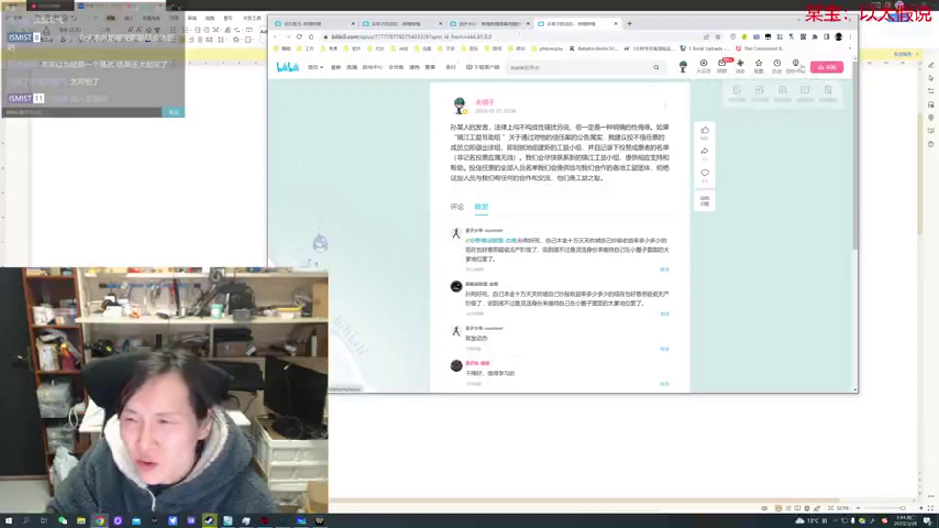
left_click(826, 67)
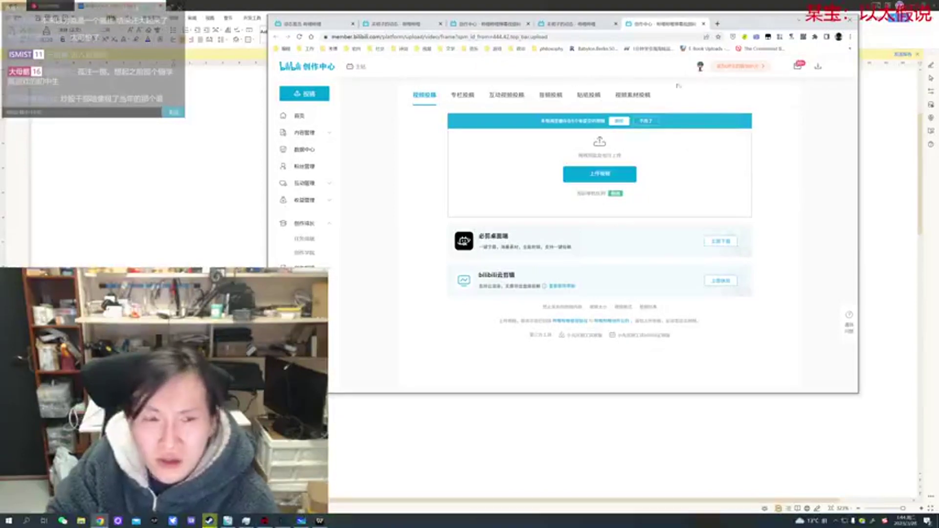
left_click(299, 138)
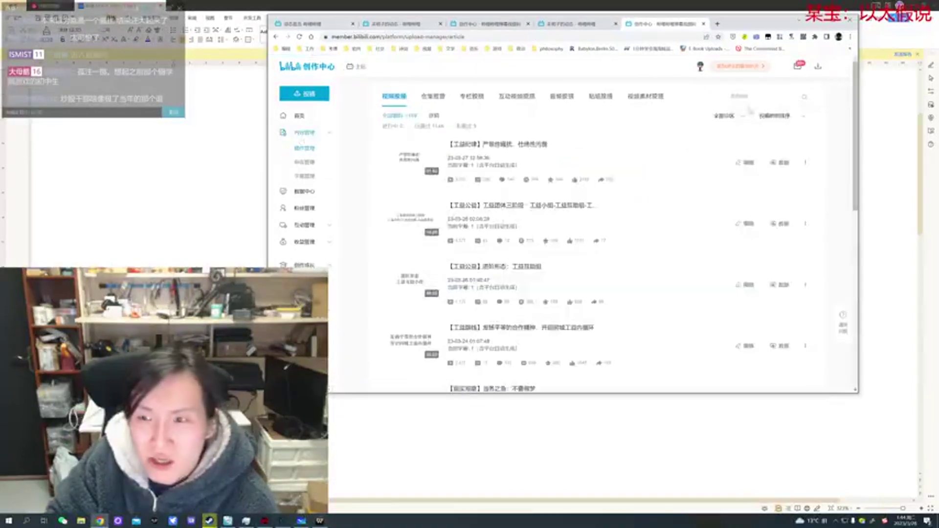
Search the published videos for 学生工益 and look through the results.
left_click(763, 96)
type("xueshen")
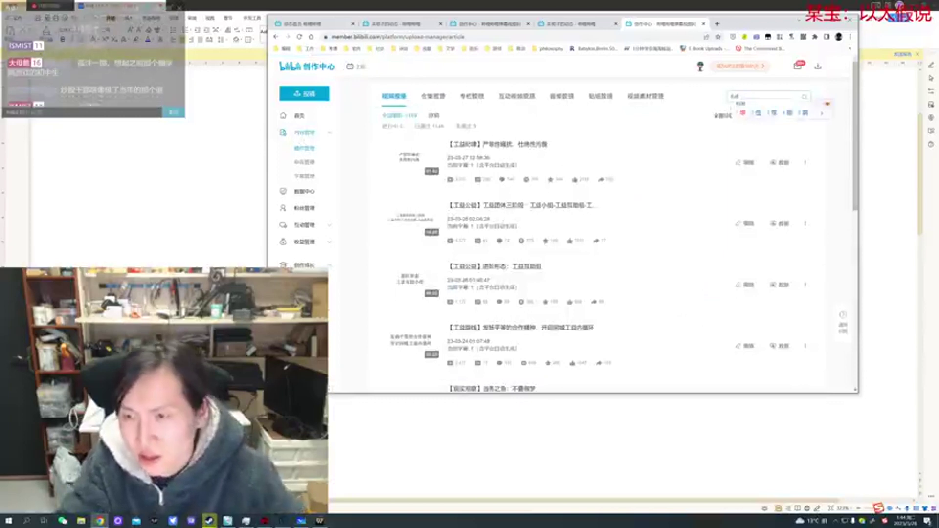
type("2gon")
key("space")
key("Return")
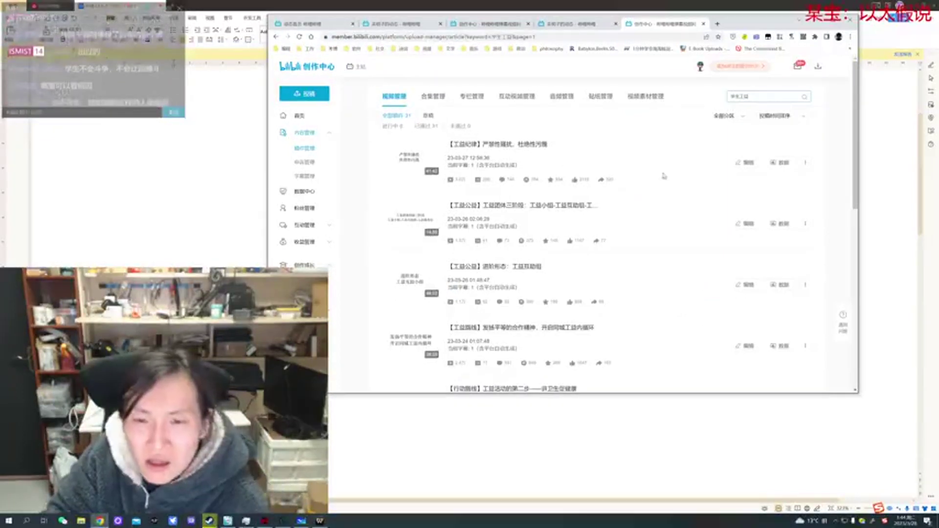
scroll(649, 174, "down", 5)
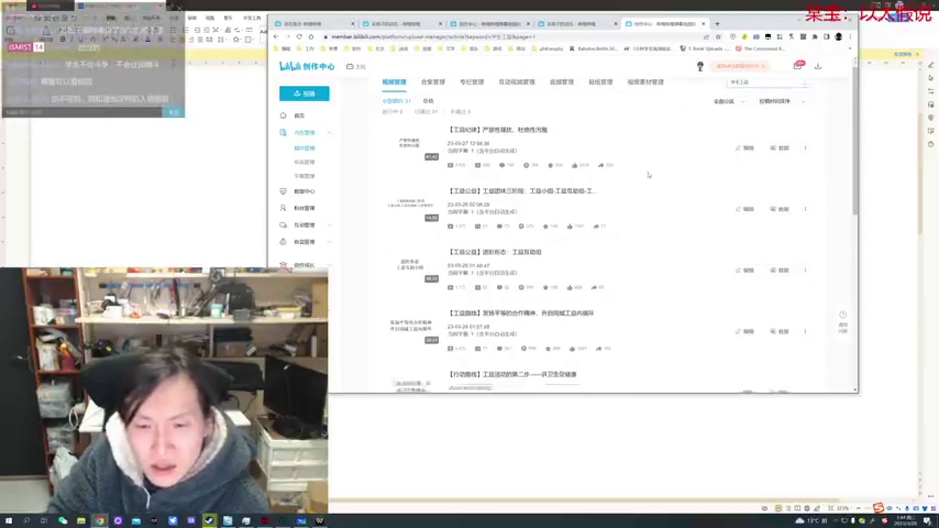